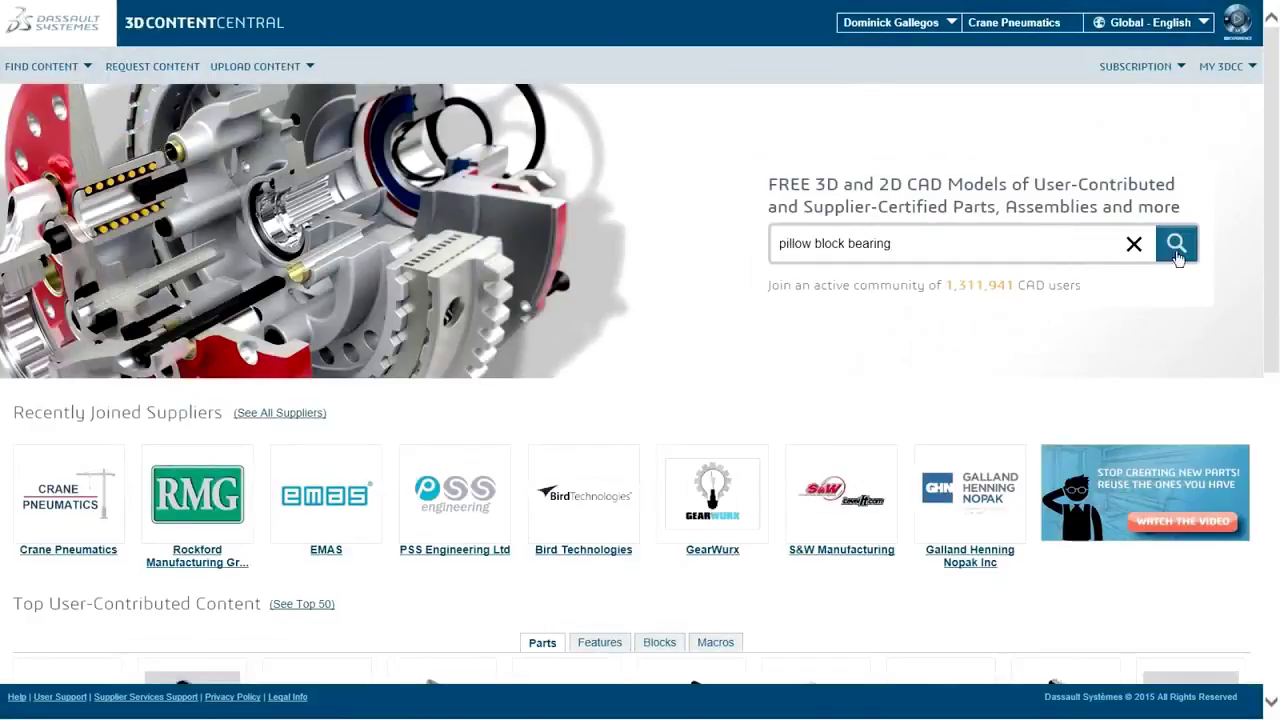
Search 'pillow block bearing', sort suppliers A-Z, and open the PLB23000K result.
{"action": "left_click", "coordinate": [1178, 252]}
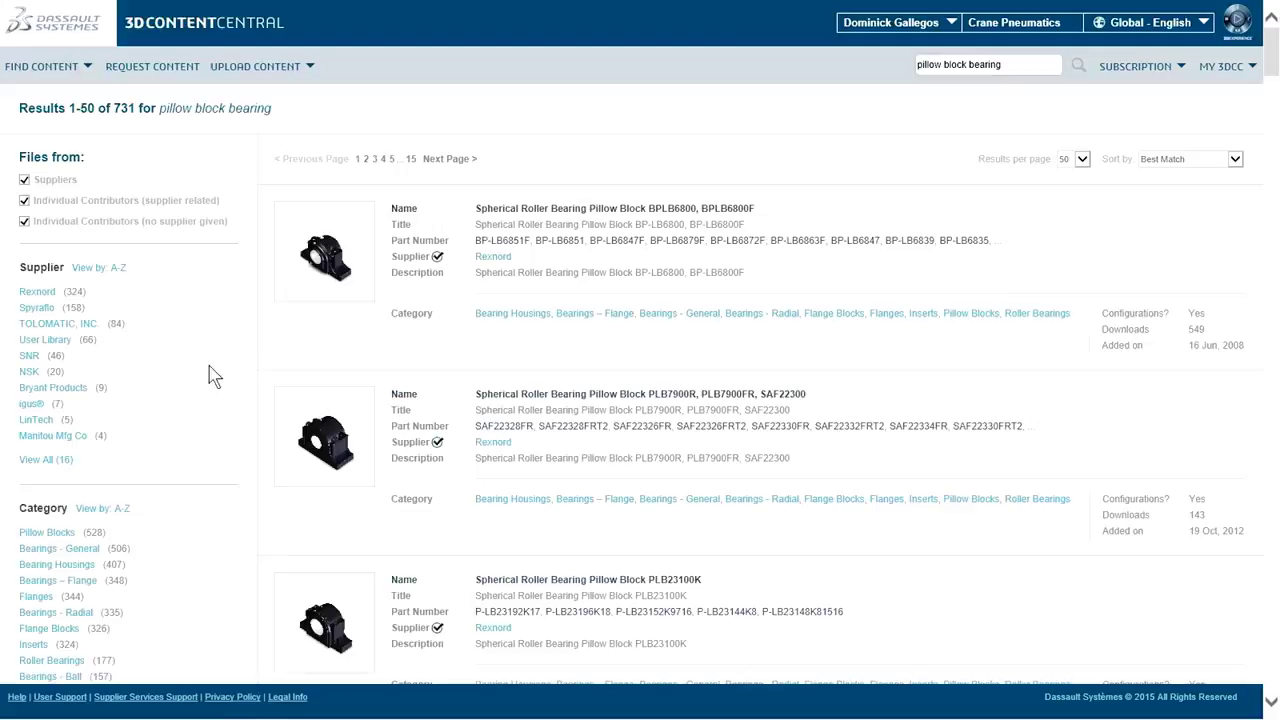
{"action": "left_click", "coordinate": [117, 270]}
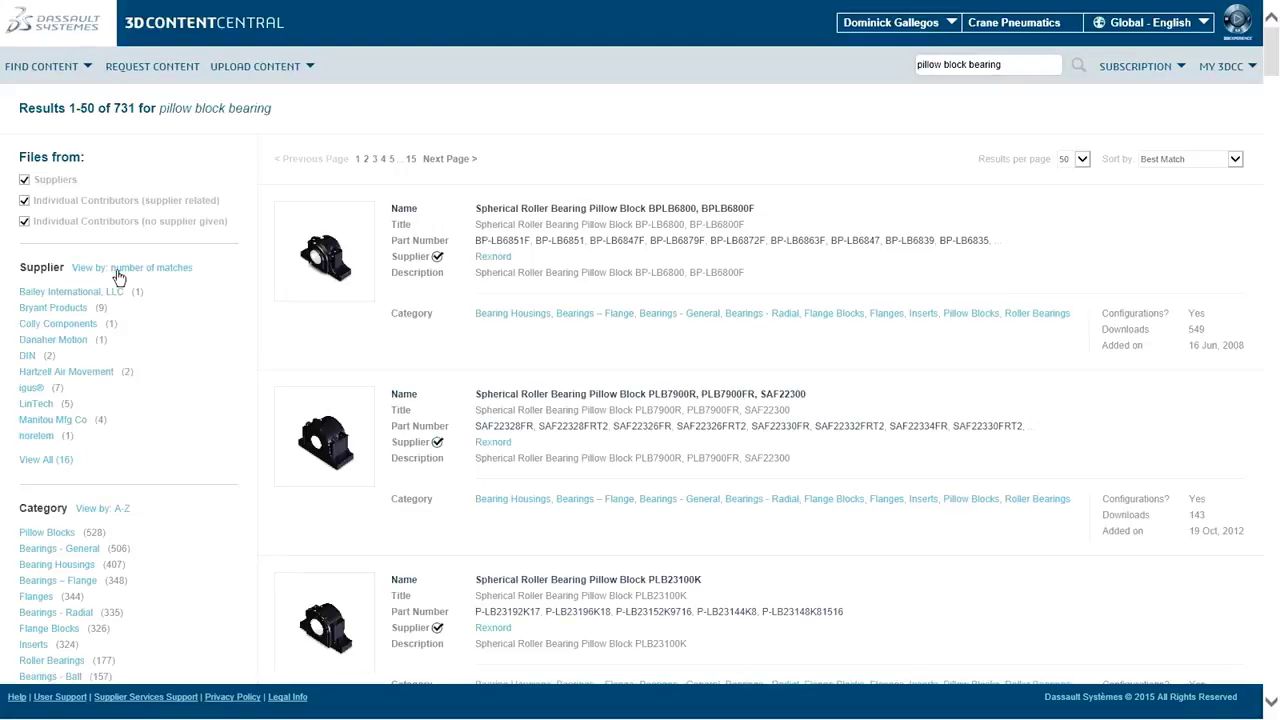
{"action": "scroll", "coordinate": [460, 350], "scroll_direction": "down", "scroll_amount": 5}
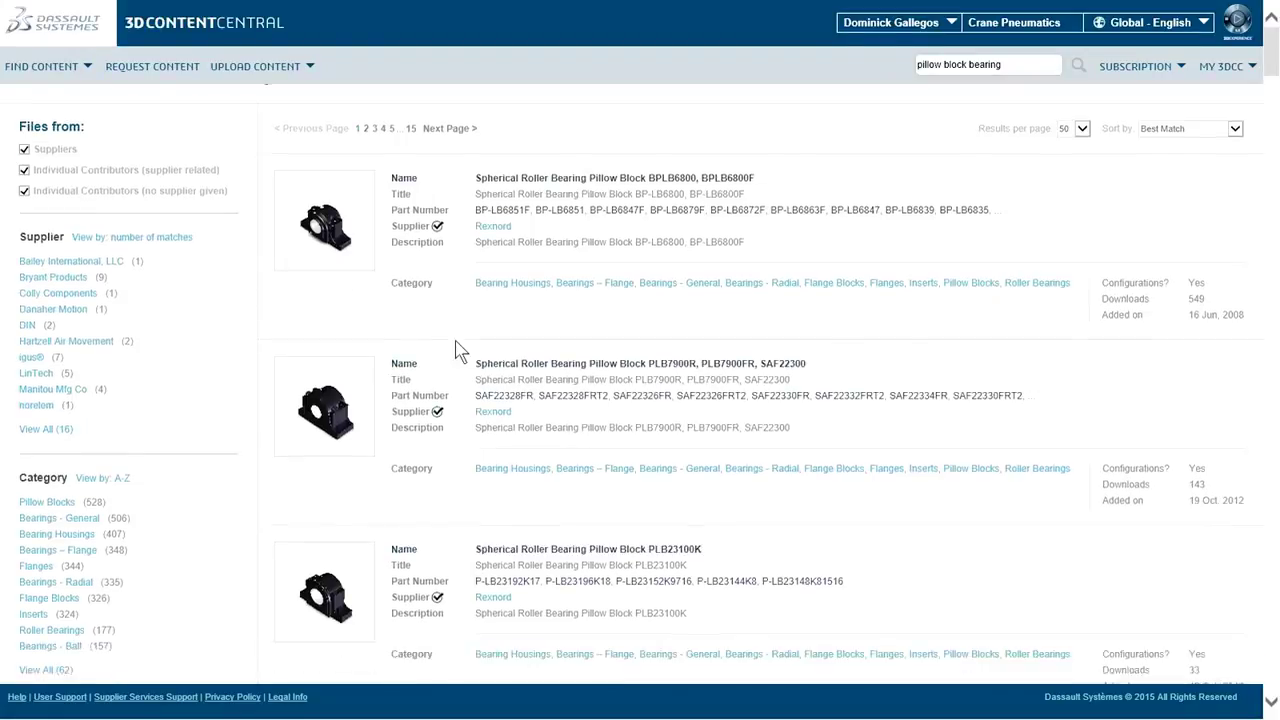
{"action": "scroll", "coordinate": [460, 350], "scroll_direction": "down", "scroll_amount": 4}
{"action": "scroll", "coordinate": [460, 350], "scroll_direction": "down", "scroll_amount": 1}
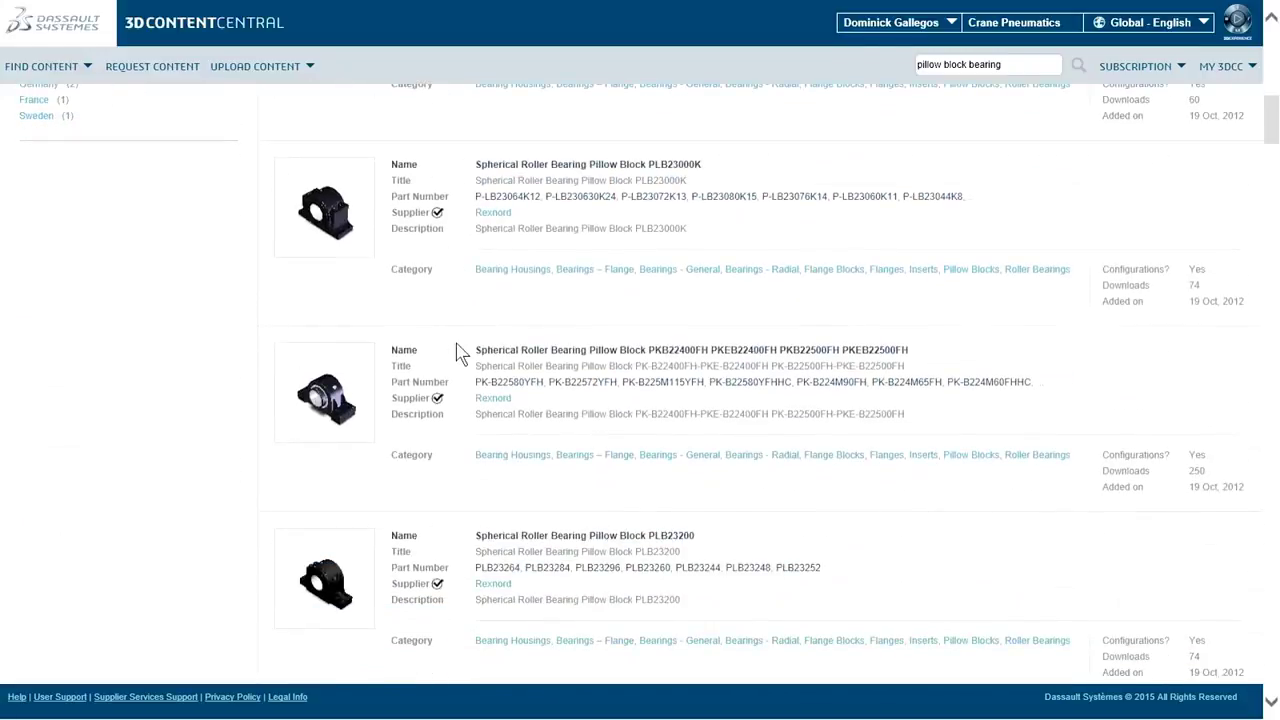
{"action": "left_click", "coordinate": [333, 230]}
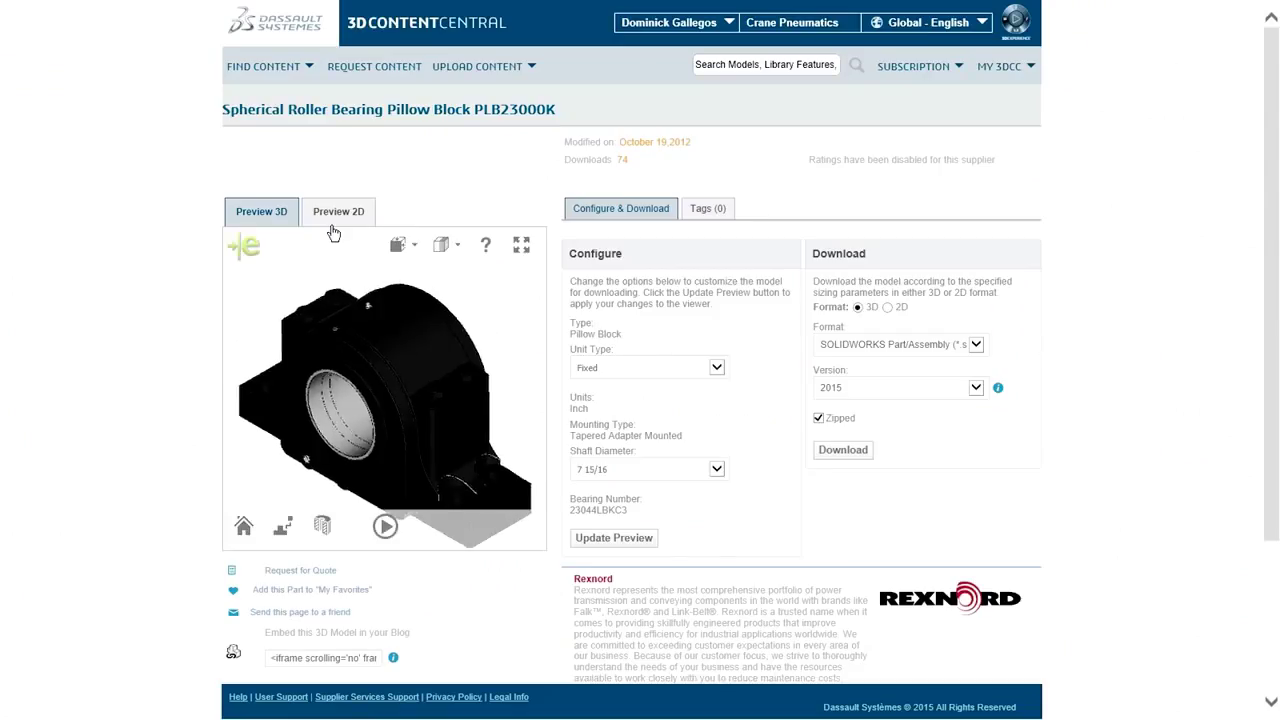
Rotate the PLB23000K 3D preview, check Manage Subscription Level, then reach the Catalog Dashboard.
{"action": "mouse_move", "coordinate": [306, 278]}
{"action": "left_mouse_down"}
{"action": "mouse_move", "coordinate": [305, 345]}
{"action": "mouse_move", "coordinate": [318, 315]}
{"action": "mouse_move", "coordinate": [408, 271]}
{"action": "mouse_move", "coordinate": [295, 305]}
{"action": "left_mouse_up"}
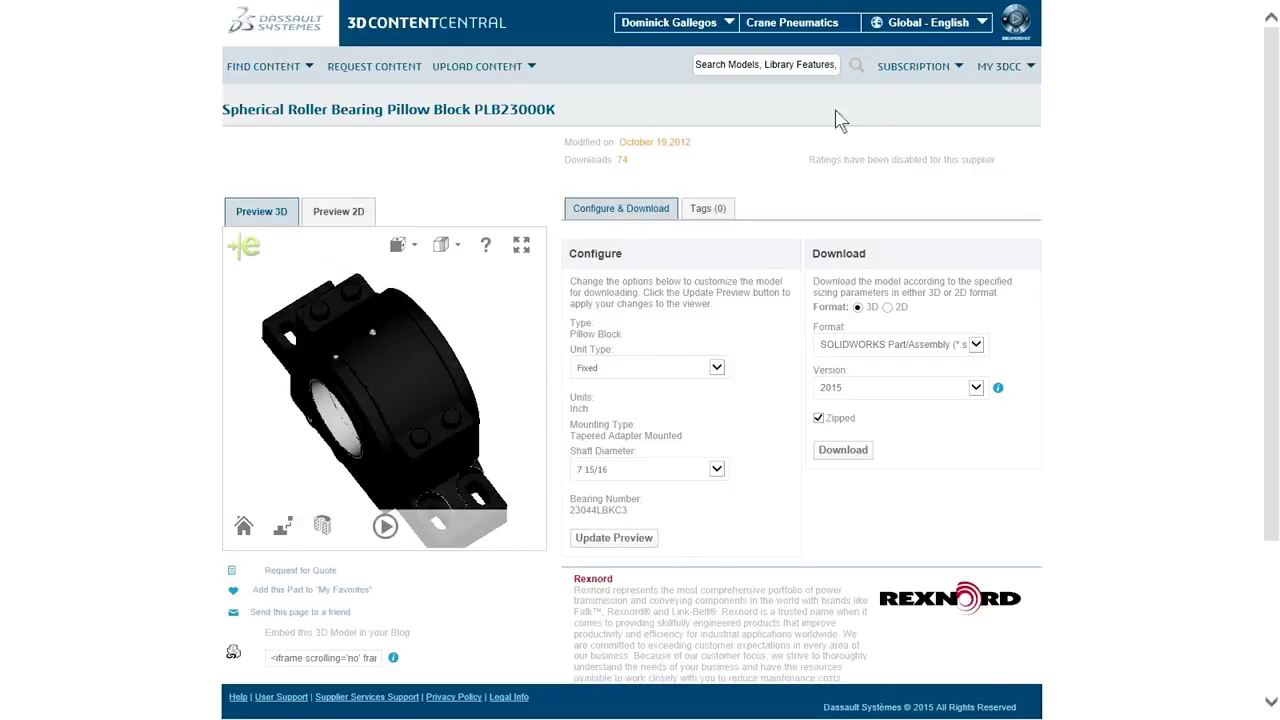
{"action": "mouse_move", "coordinate": [914, 66]}
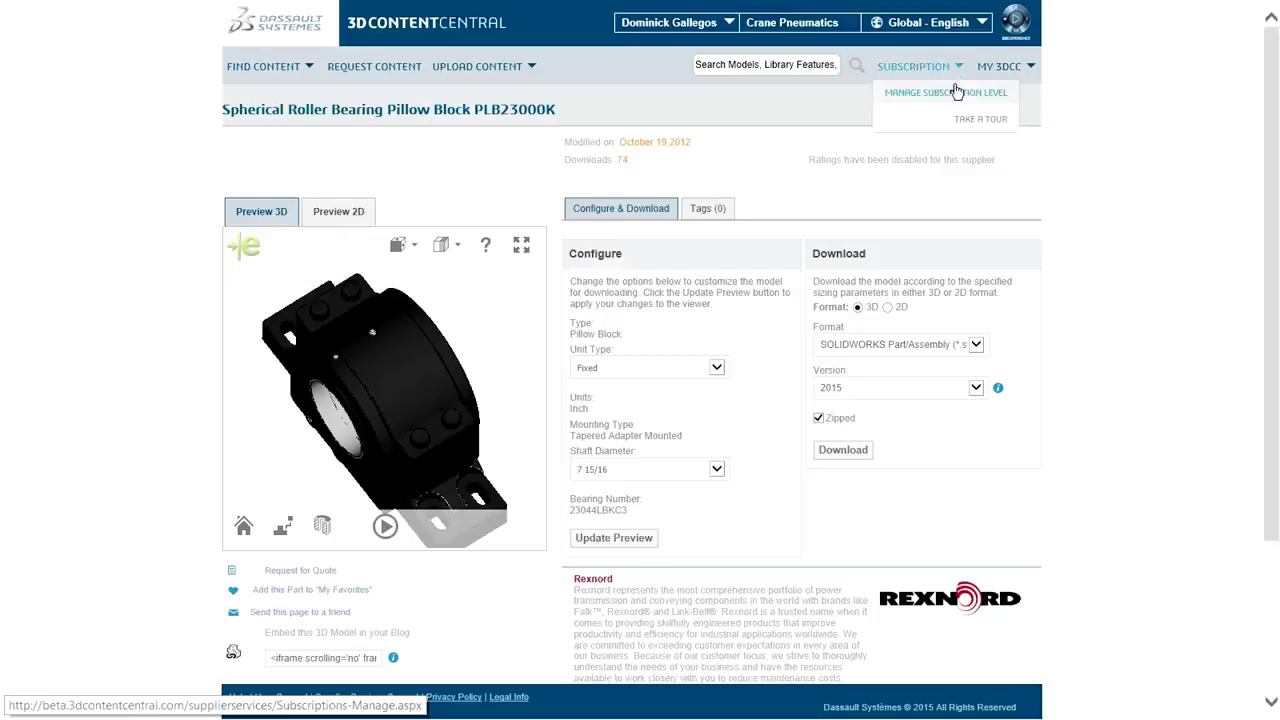
{"action": "left_click", "coordinate": [957, 88]}
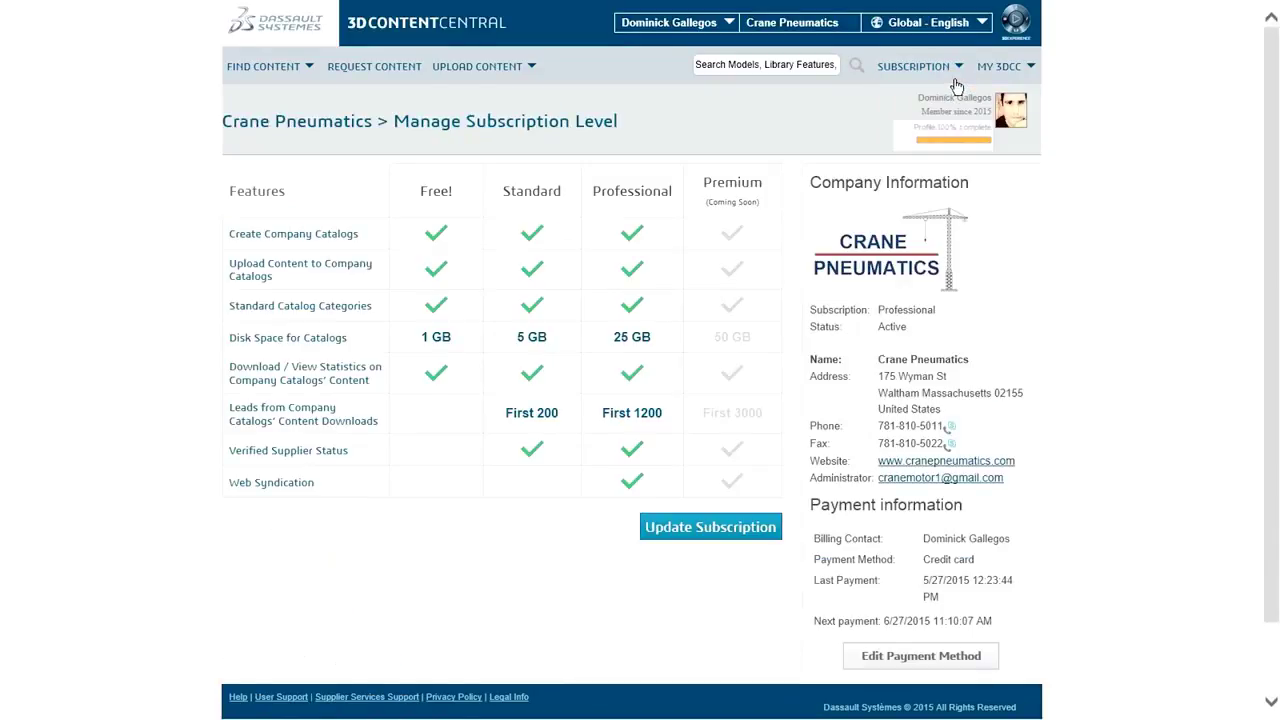
{"action": "mouse_move", "coordinate": [1000, 66]}
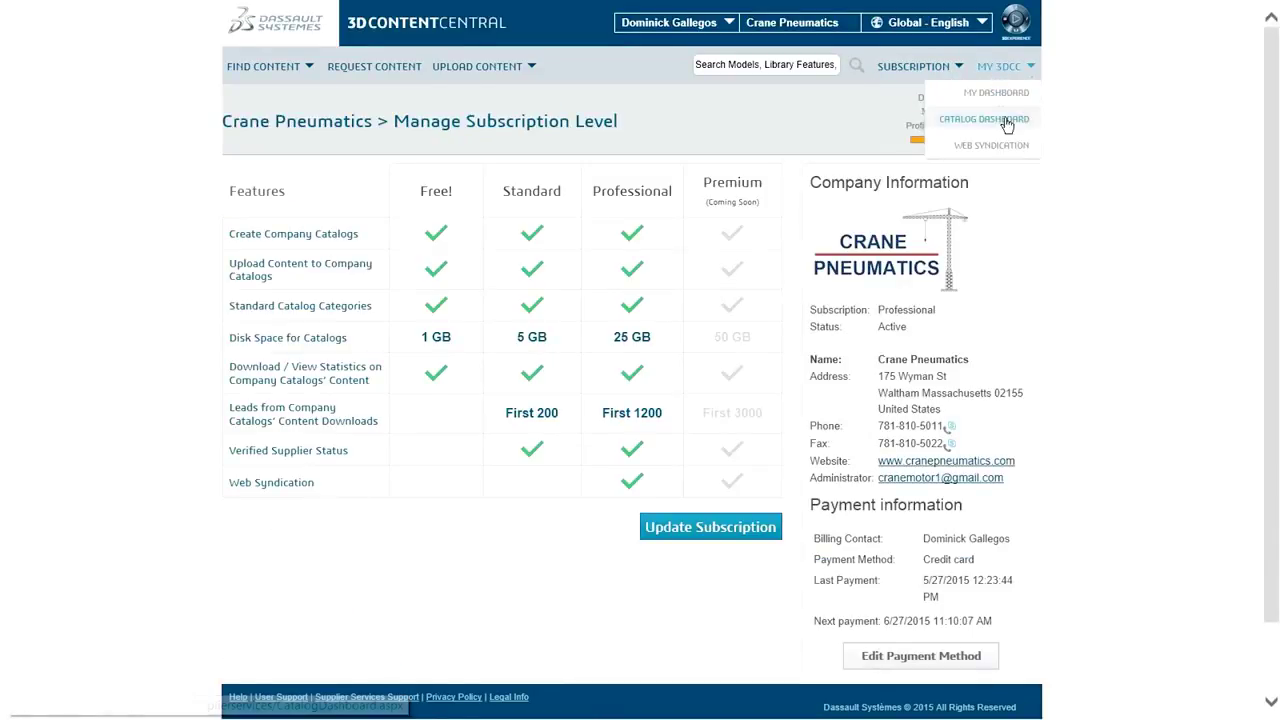
{"action": "left_click", "coordinate": [1007, 122]}
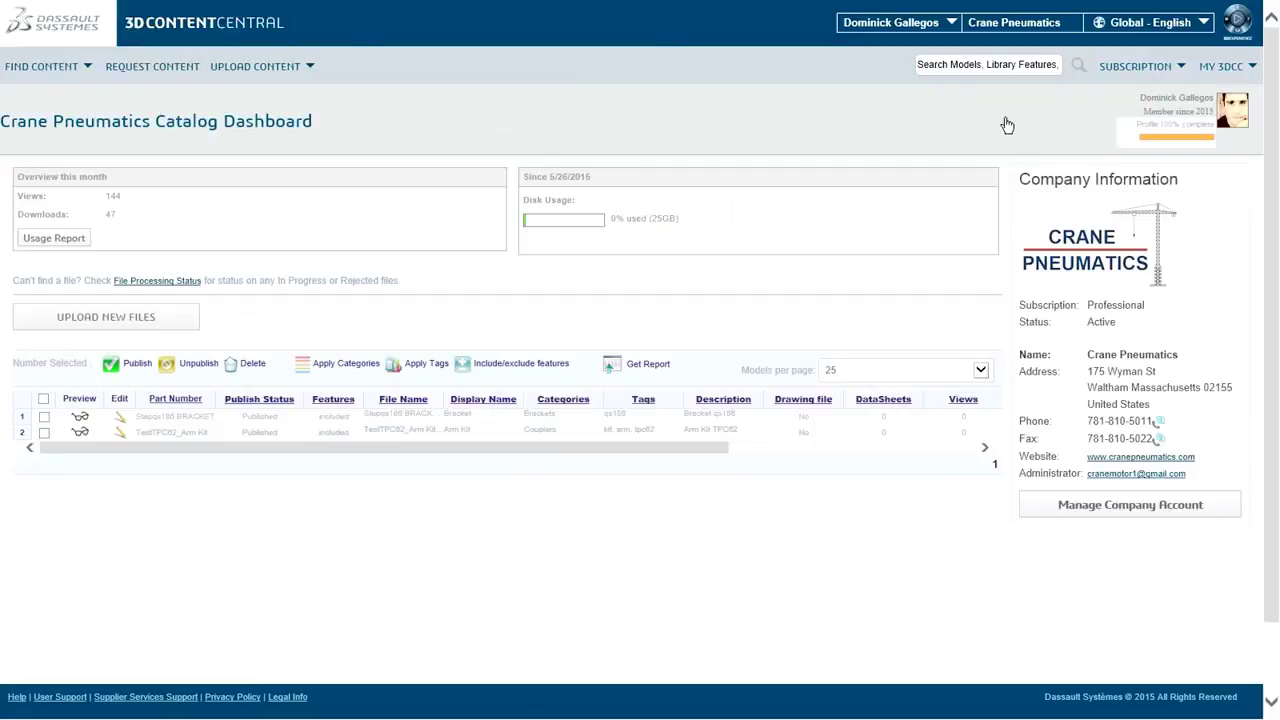
Queue X_BEF-B22500H.zip named 'Roller Bearing', described 'Roller Bearing EF-B22500H', with bearing/roller tags.
{"action": "left_click", "coordinate": [178, 318]}
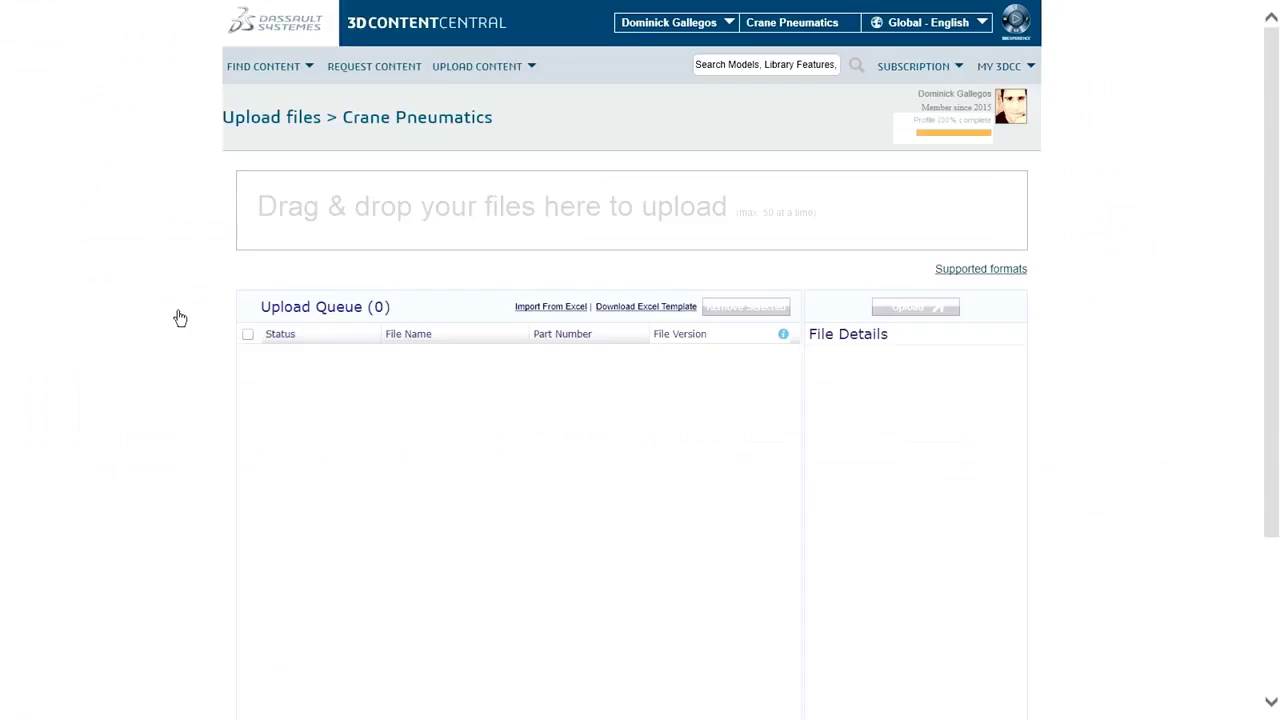
{"action": "key", "text": "alt+Tab"}
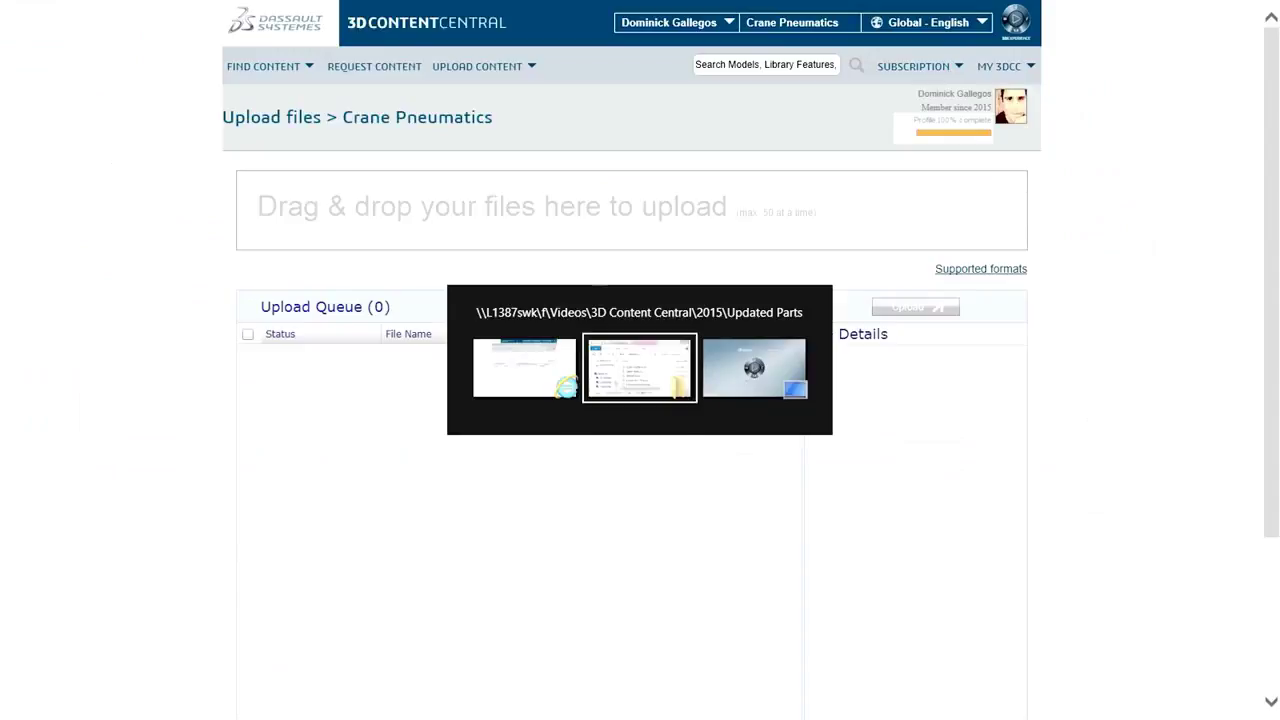
{"action": "left_click_drag", "start_coordinate": [320, 566], "coordinate": [480, 220]}
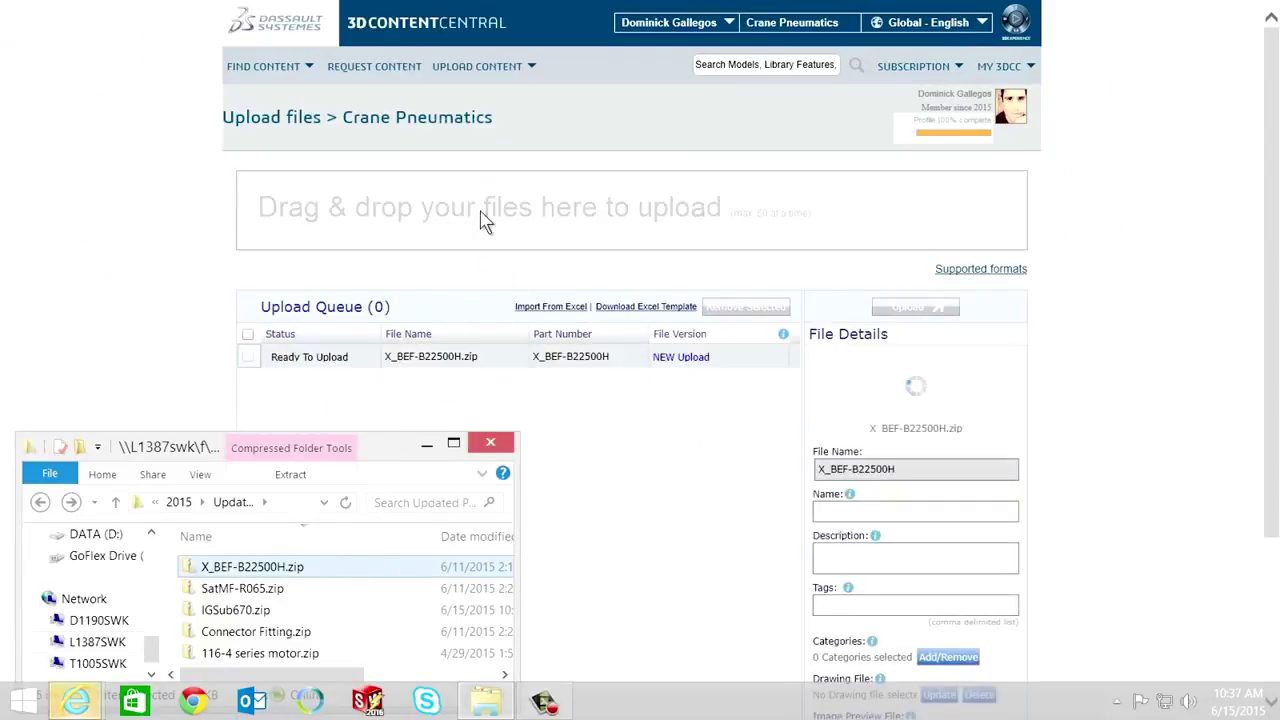
{"action": "left_click", "coordinate": [868, 510]}
{"action": "type", "text": "Roller Bearing"}
{"action": "key", "text": "Tab"}
{"action": "type", "text": "Roller Bearing EF-B22500H"}
{"action": "key", "text": "Tab"}
{"action": "type", "text": "bearing, efb2200h, roller"}
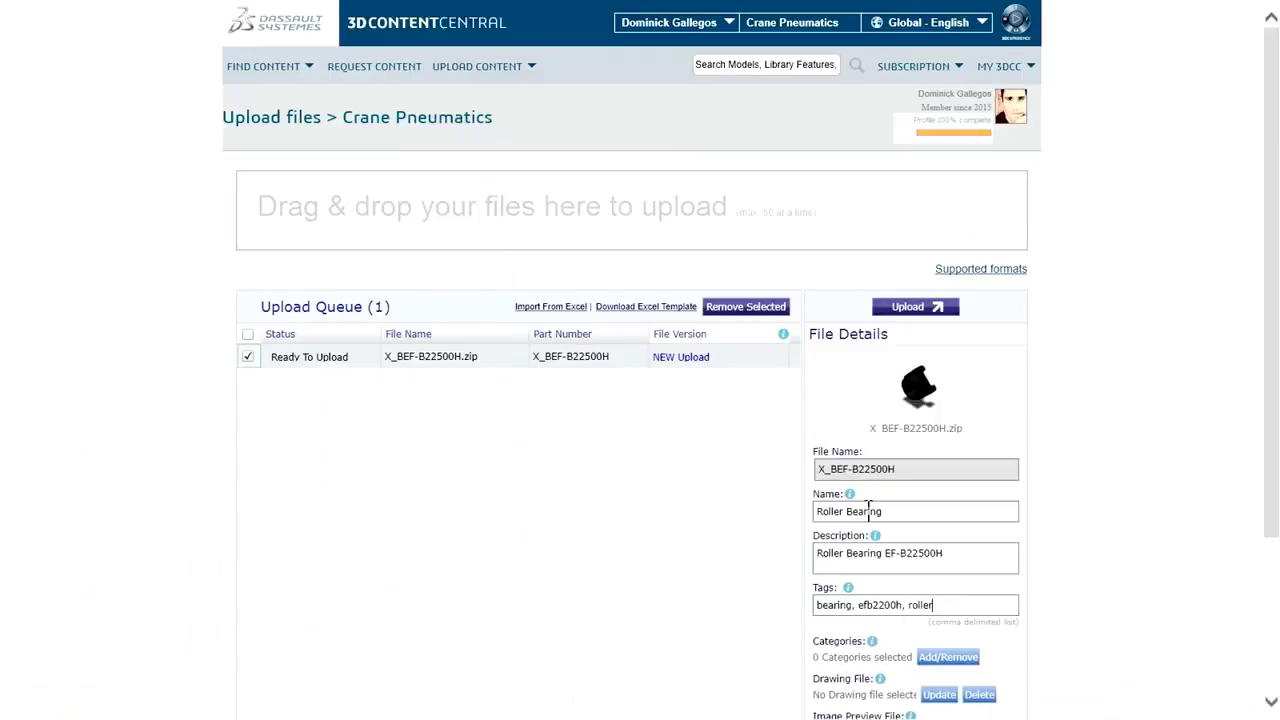
Add the four remaining zips, SatMF-R065 through 116-4 series motor, to the upload queue.
{"action": "key", "text": "alt+Tab"}
{"action": "left_click", "coordinate": [240, 588]}
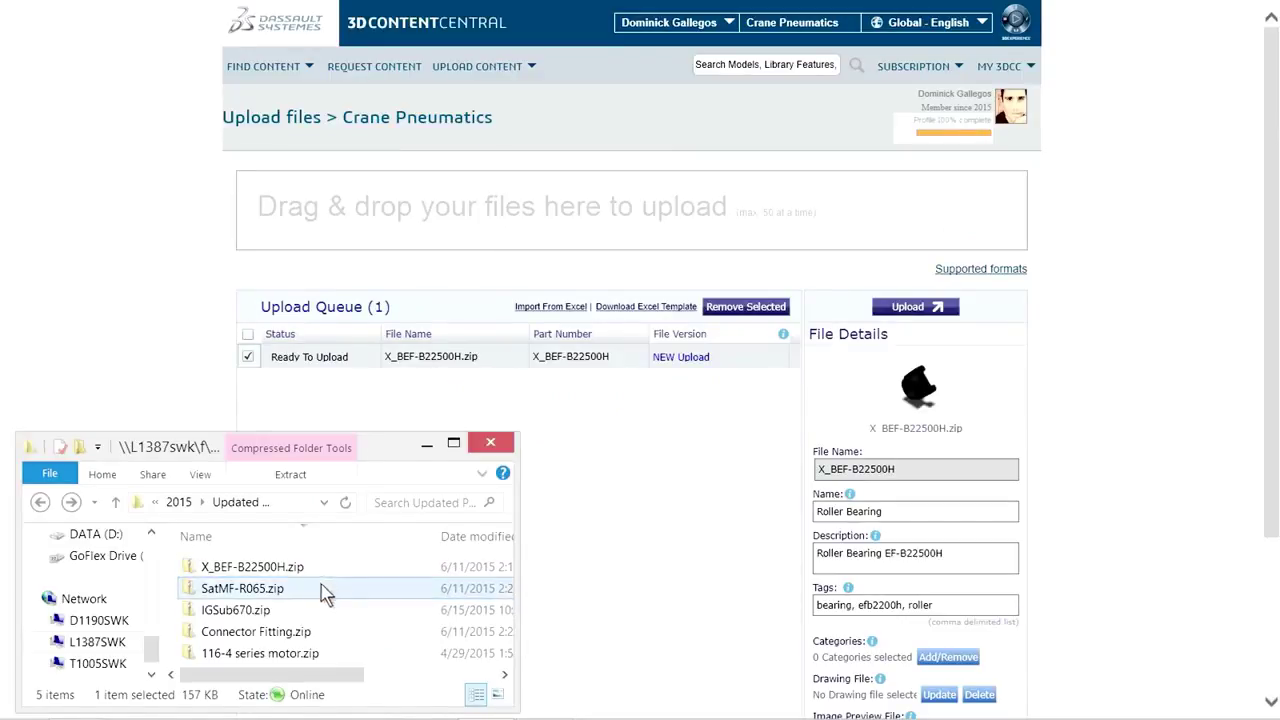
{"action": "left_click", "coordinate": [327, 645], "text": "shift"}
{"action": "left_click_drag", "start_coordinate": [312, 592], "coordinate": [537, 184]}
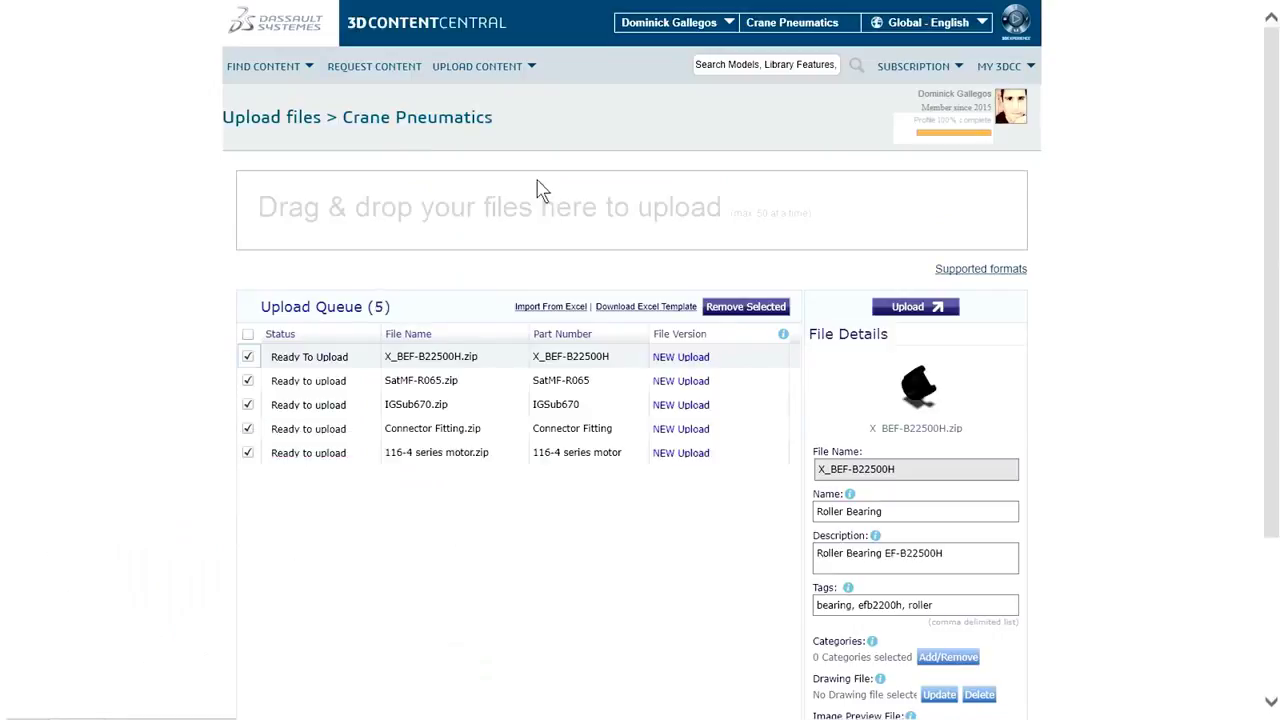
Upload the five queued files and publish the five unpublished rows on the Catalog Dashboard.
{"action": "left_click", "coordinate": [915, 307]}
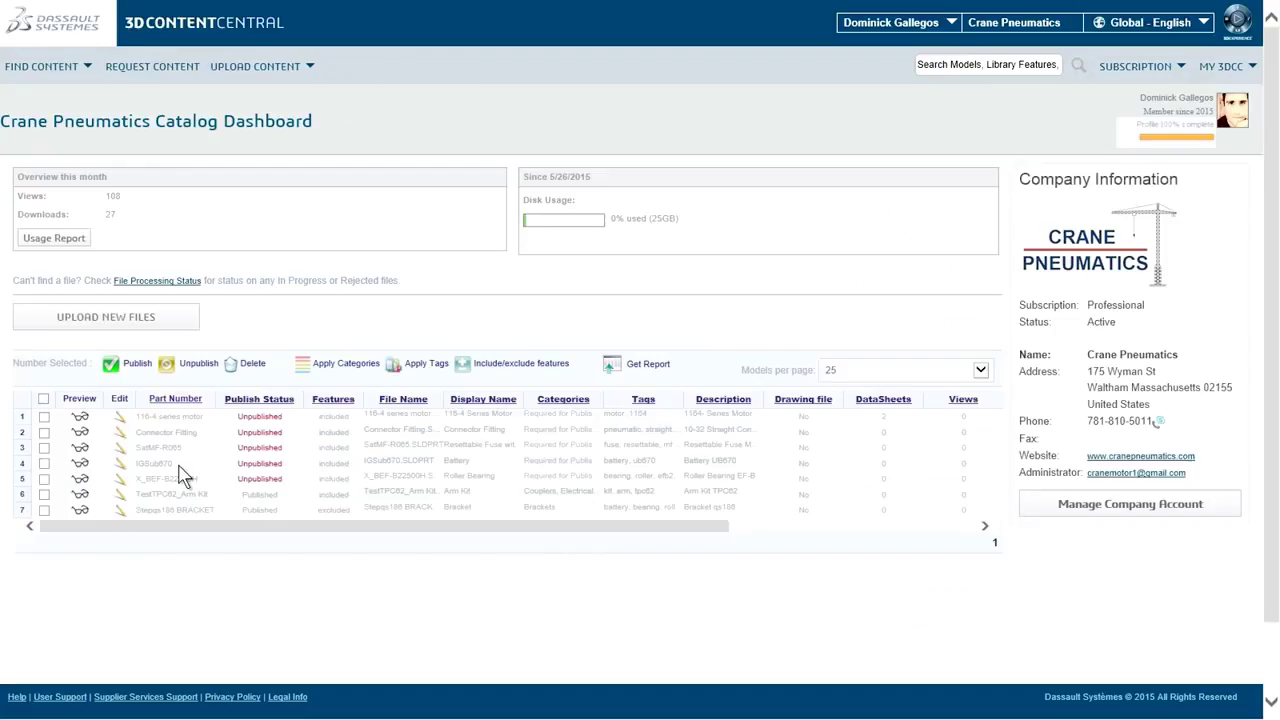
{"action": "left_click", "coordinate": [44, 416]}
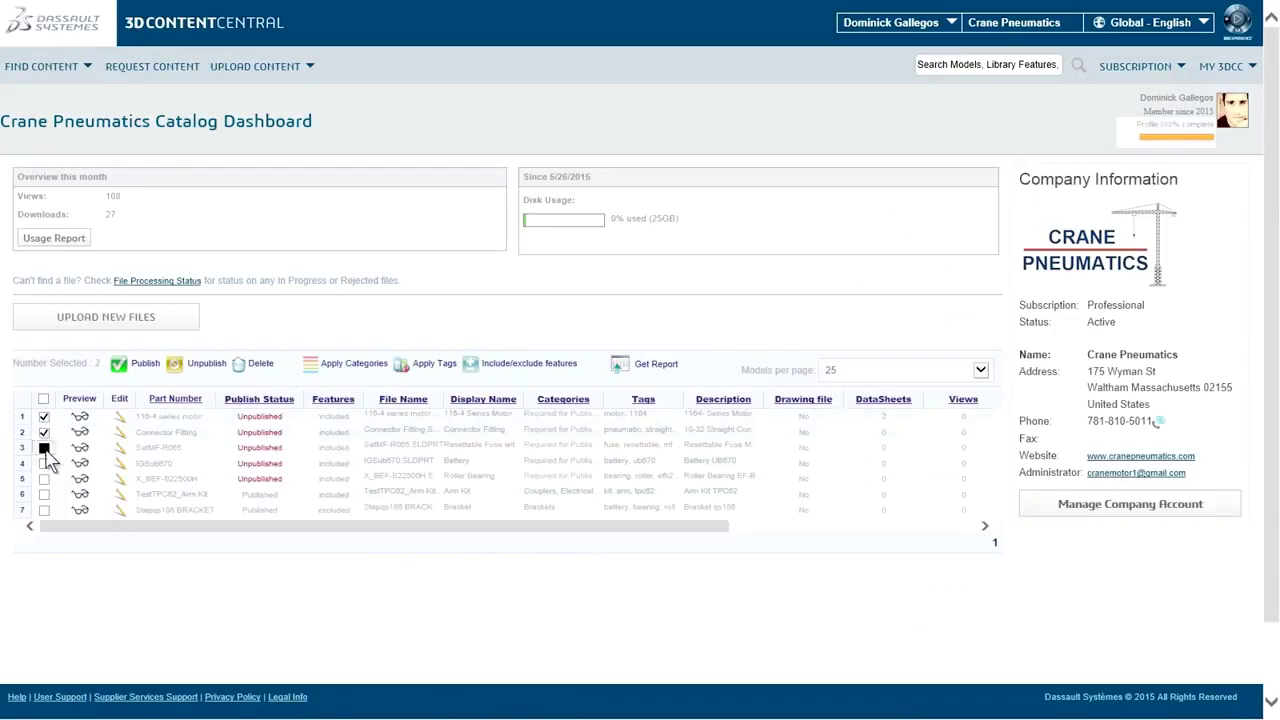
{"action": "left_click", "coordinate": [44, 447]}
{"action": "left_click", "coordinate": [44, 479]}
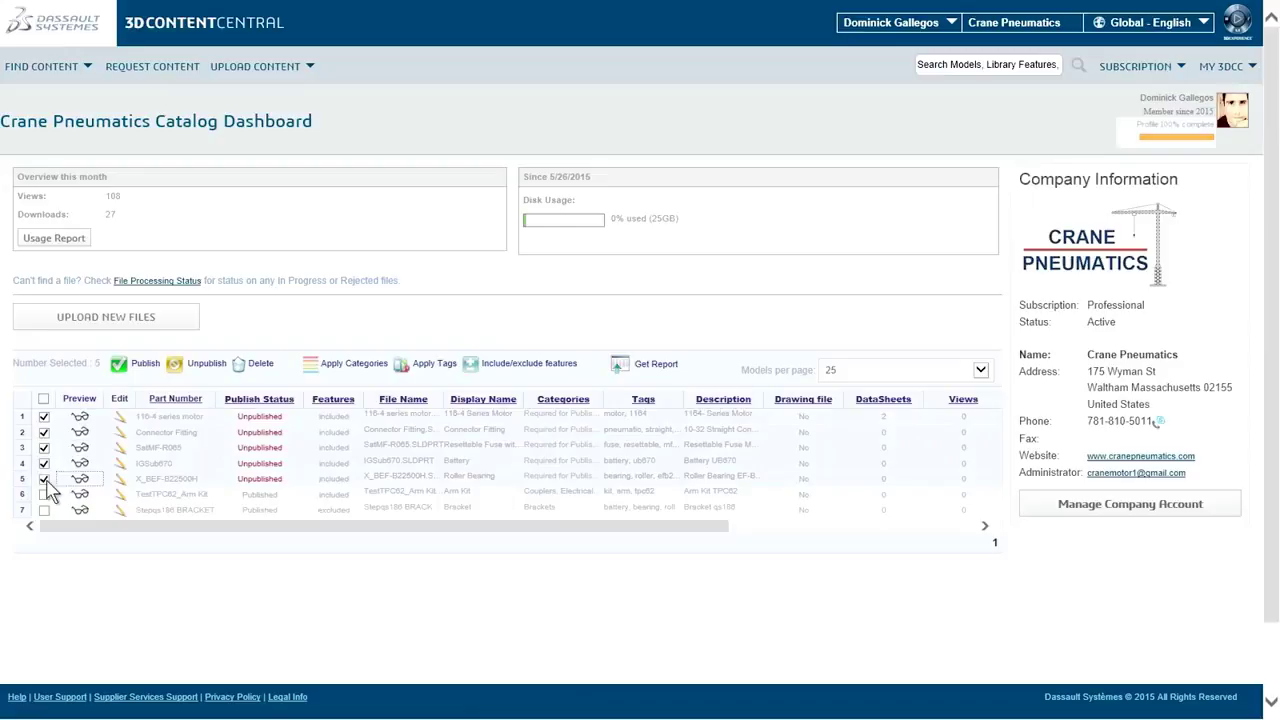
{"action": "left_click", "coordinate": [140, 370]}
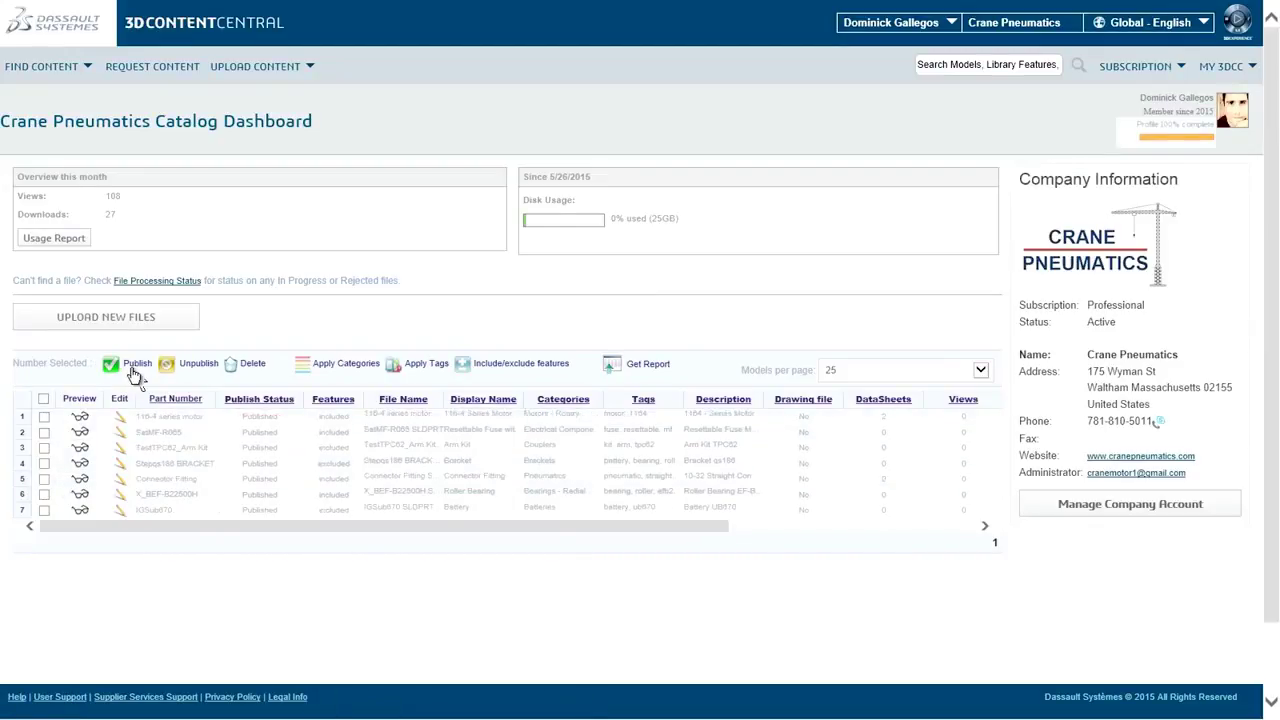
Export the 37-record Usage Report and open the downloaded spreadsheet in Excel.
{"action": "left_click", "coordinate": [24, 247]}
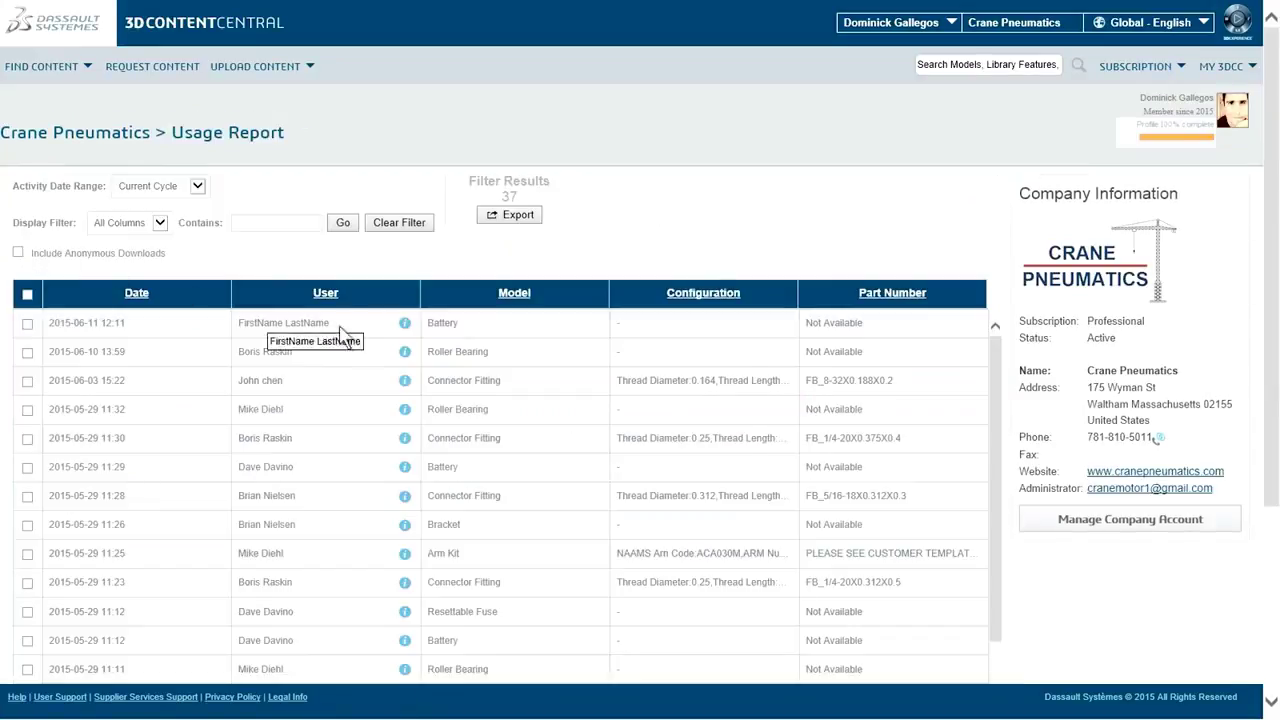
{"action": "left_click", "coordinate": [530, 218]}
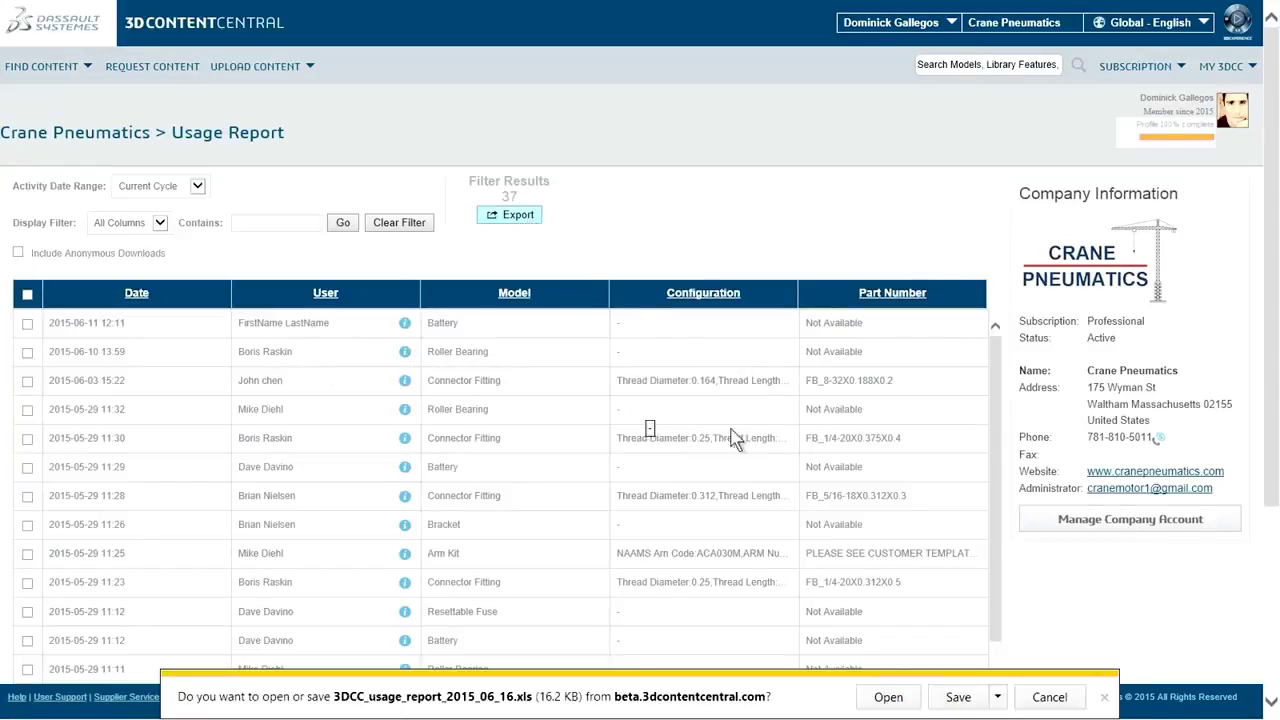
{"action": "left_click", "coordinate": [890, 697]}
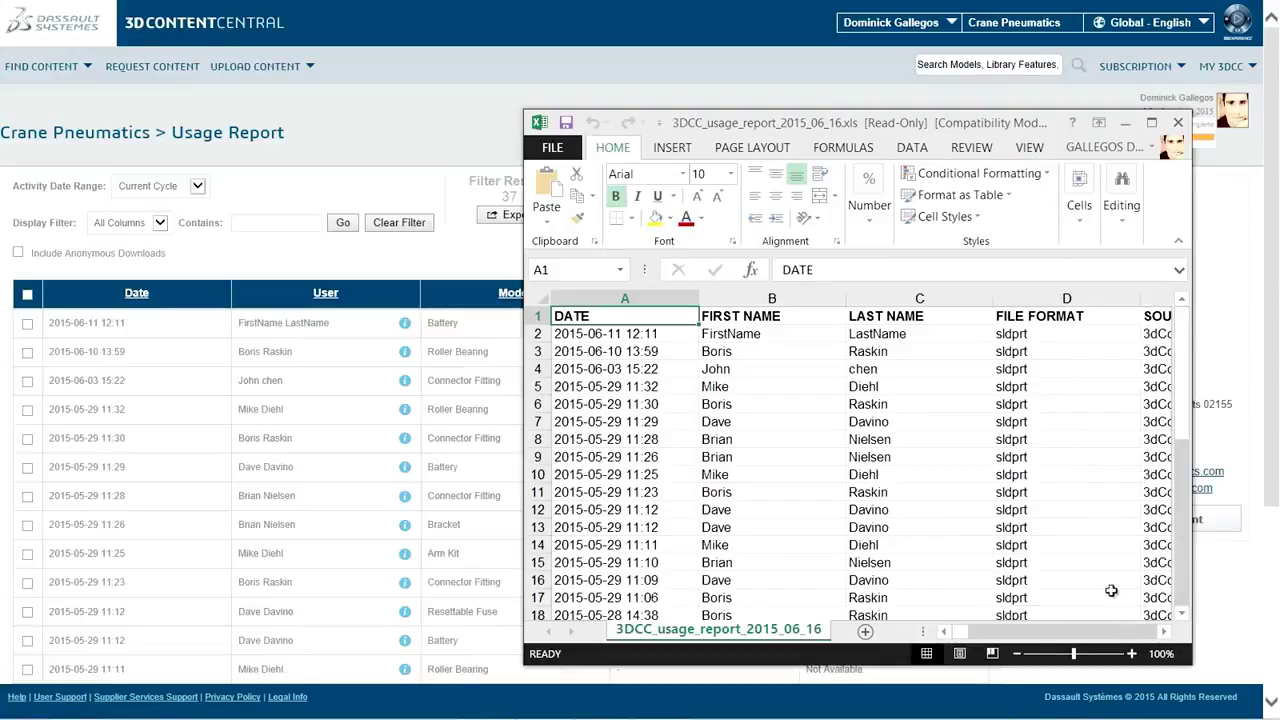
Scroll right through the model, part number, contact and company columns, then close Excel.
{"action": "left_click", "coordinate": [1163, 632]}
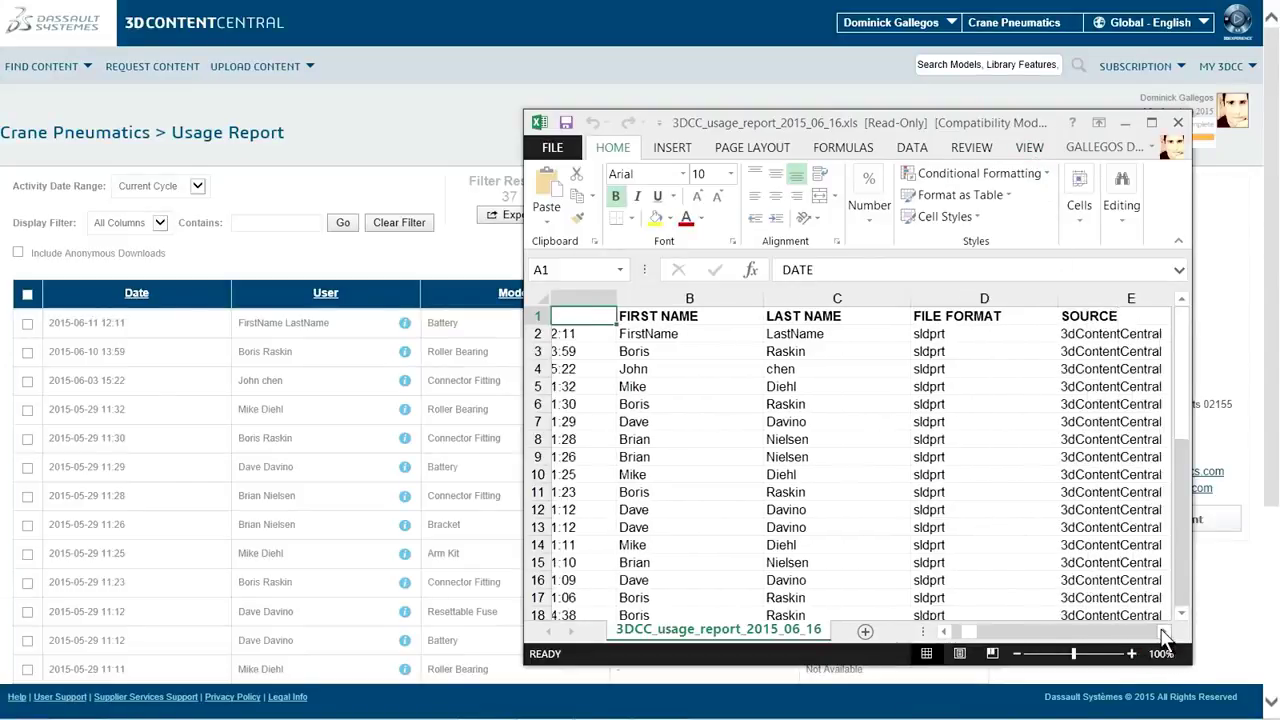
{"action": "left_click", "coordinate": [1163, 632]}
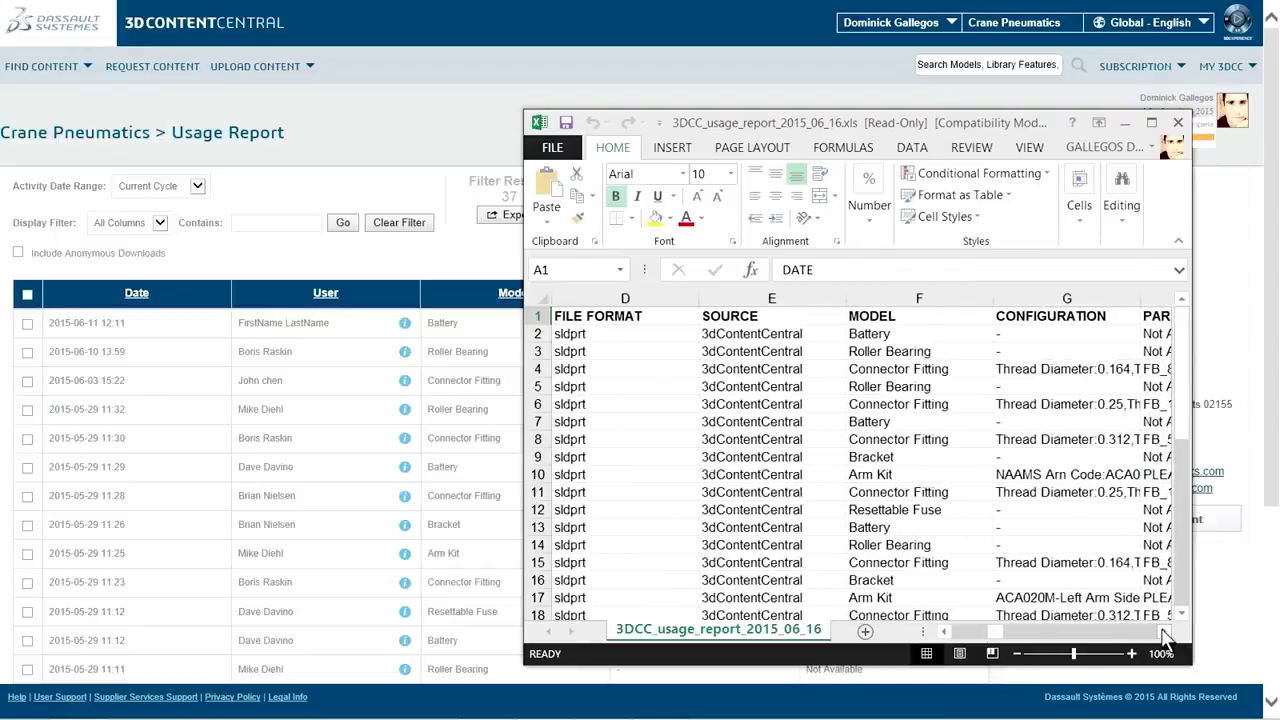
{"action": "left_click", "coordinate": [1163, 632]}
{"action": "left_click", "coordinate": [1163, 632]}
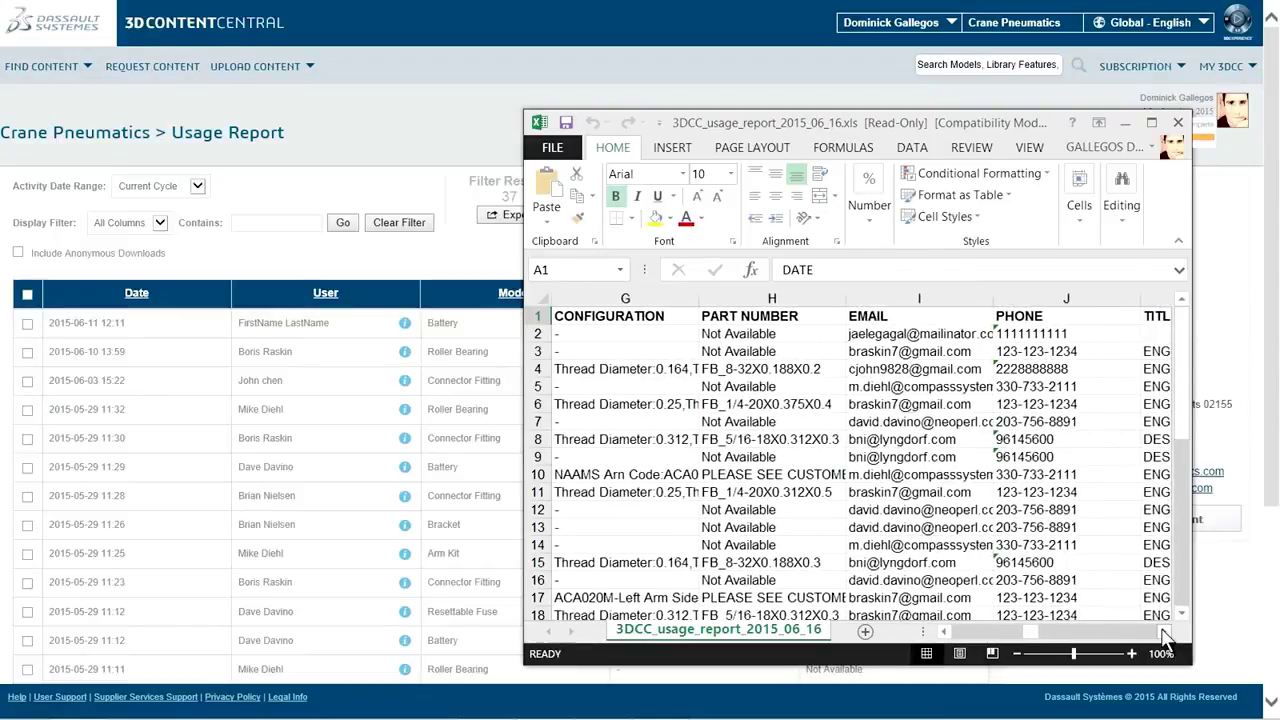
{"action": "left_click", "coordinate": [1163, 632]}
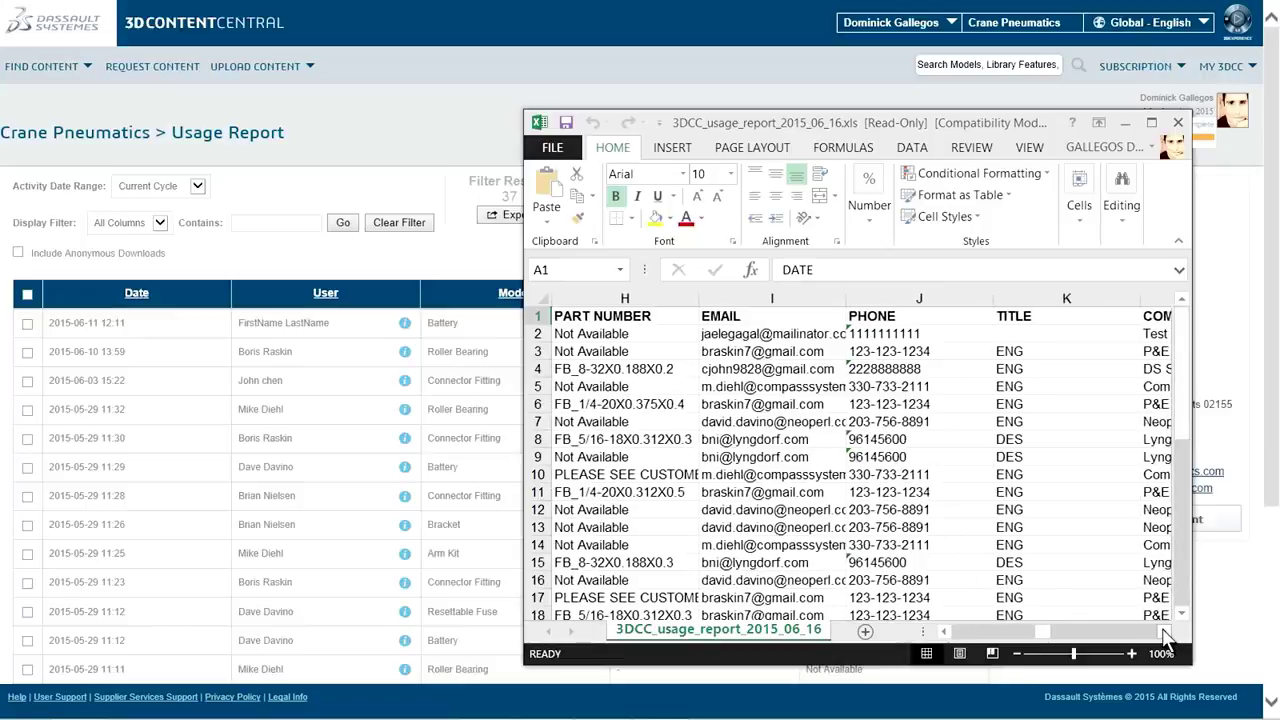
{"action": "left_click", "coordinate": [1163, 632]}
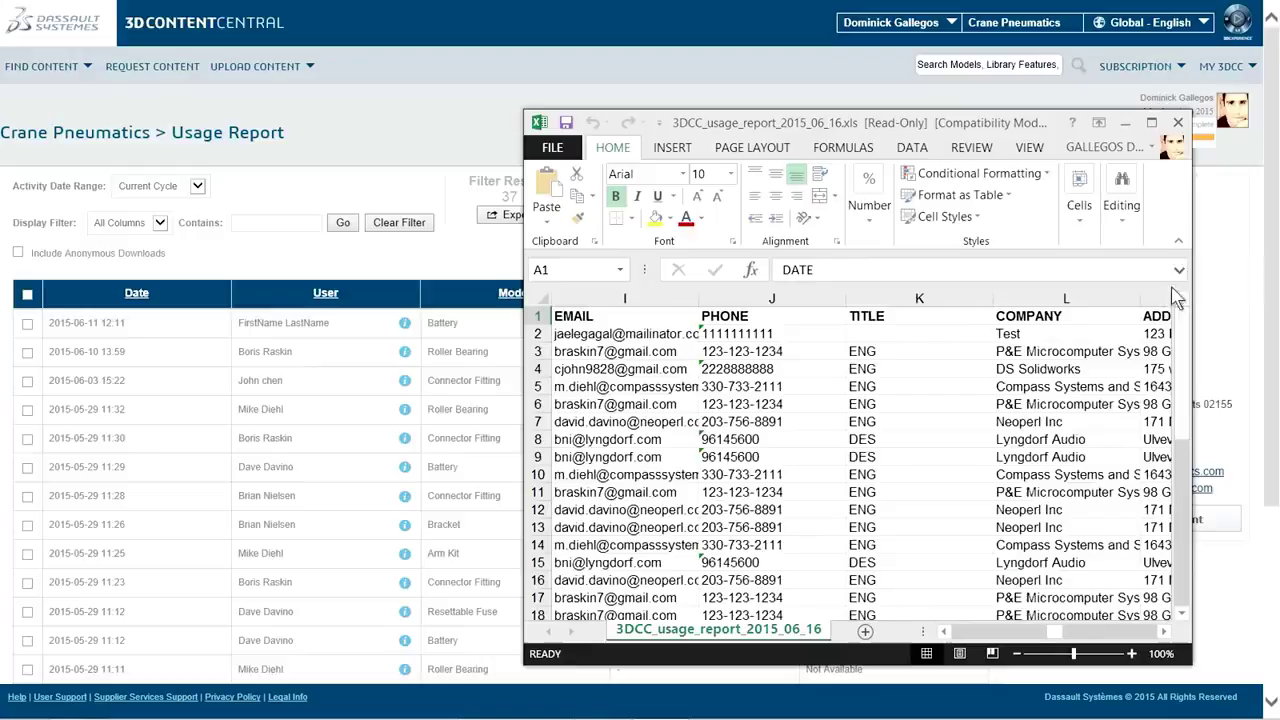
{"action": "left_click", "coordinate": [1178, 122]}
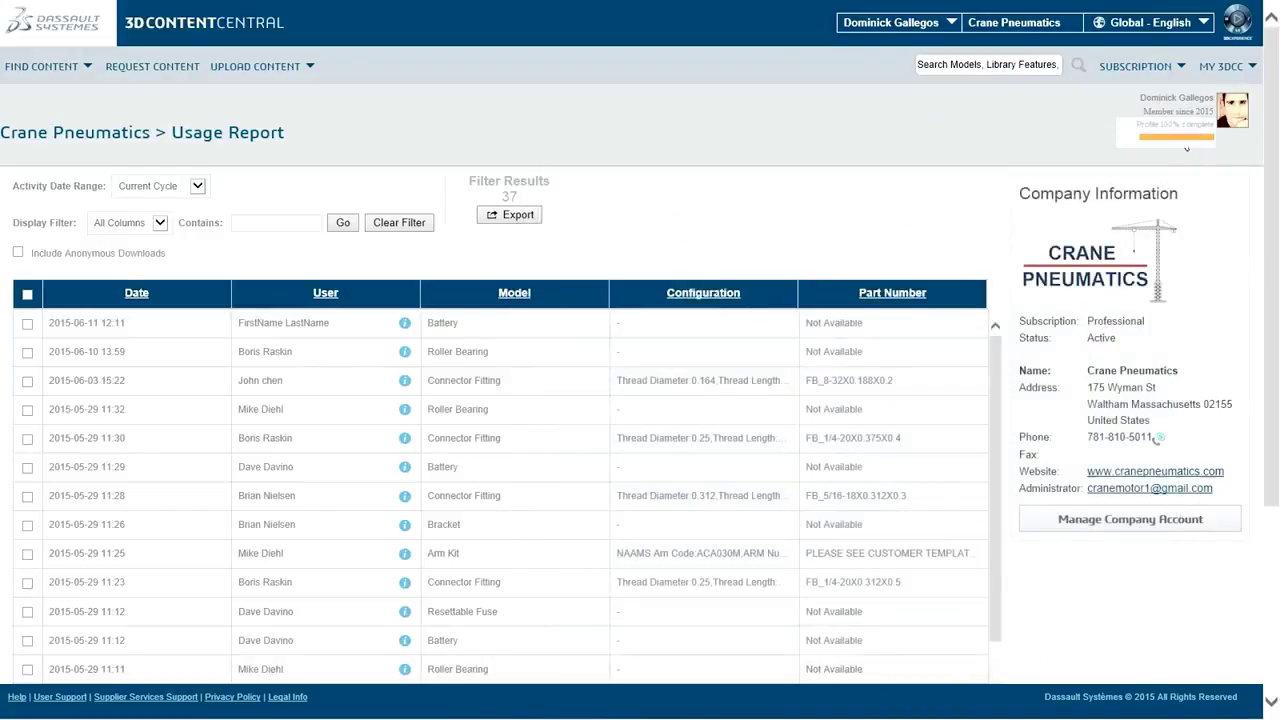
Search from the home page for 'series motor' and open the 116-4 Series Motor page.
{"action": "left_click", "coordinate": [239, 25]}
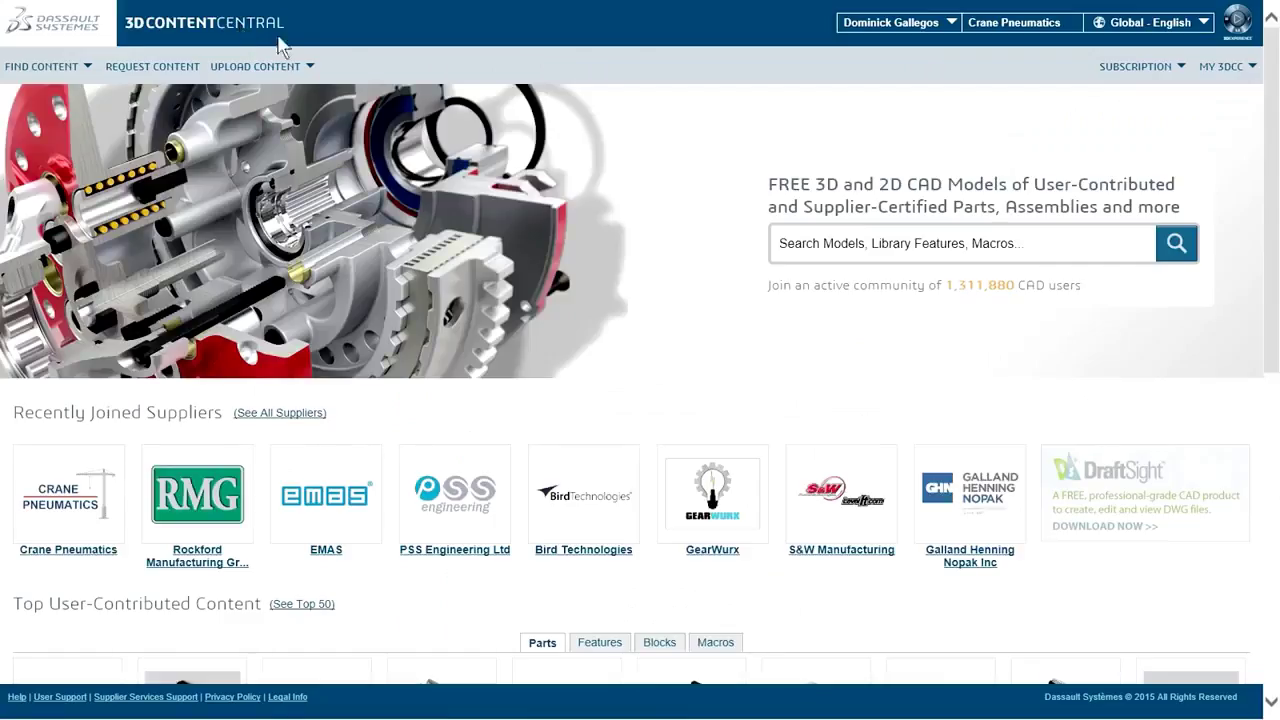
{"action": "left_click", "coordinate": [1086, 243]}
{"action": "type", "text": "erie"}
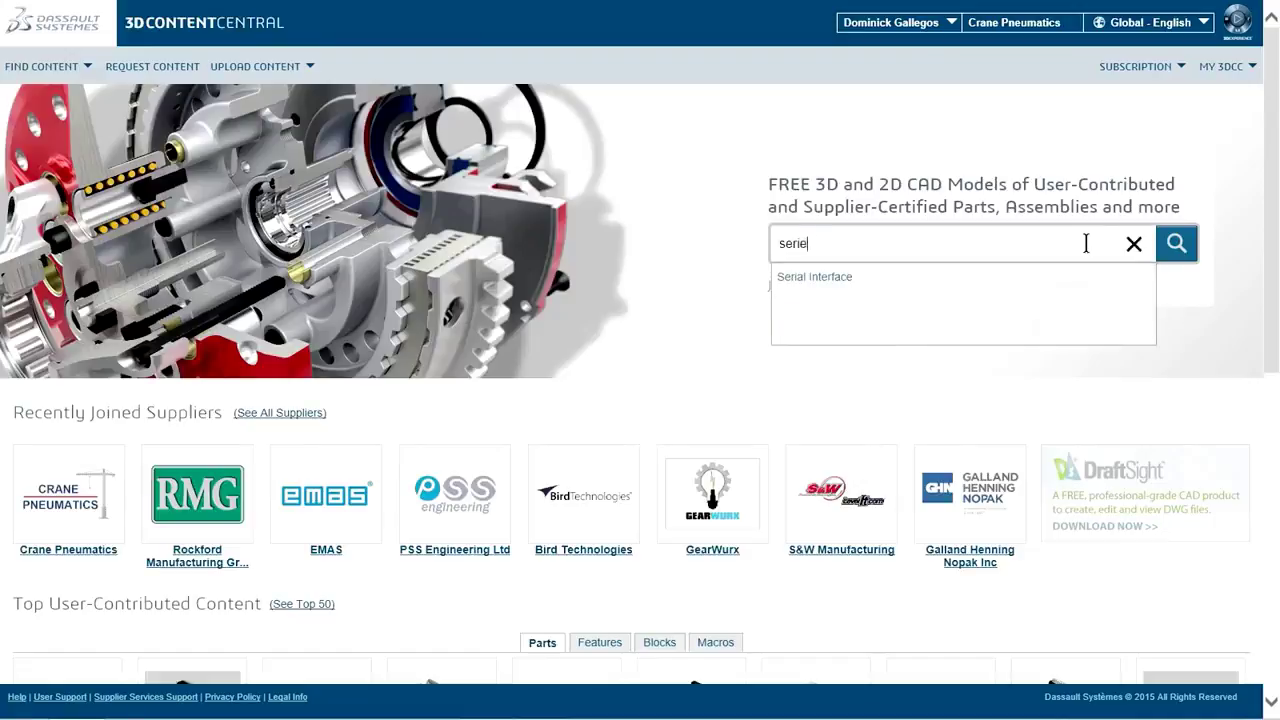
{"action": "type", "text": "s motor"}
{"action": "left_click", "coordinate": [1165, 250]}
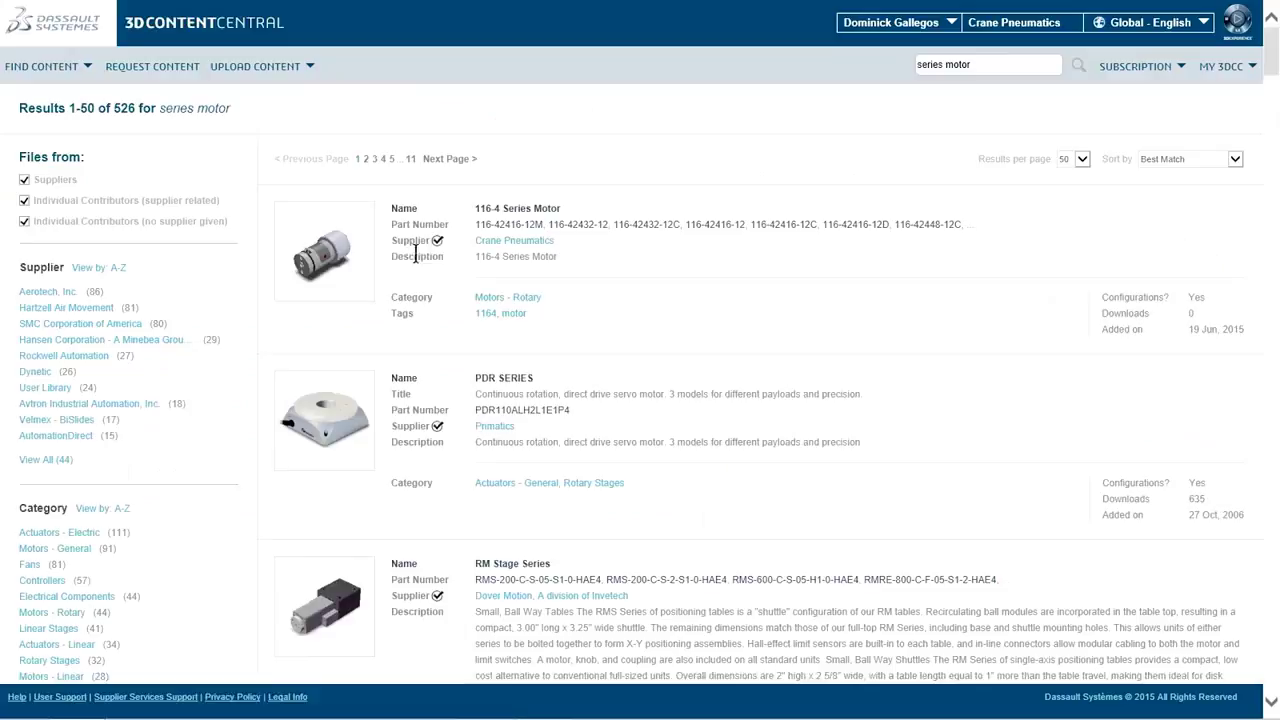
{"action": "left_click", "coordinate": [333, 266]}
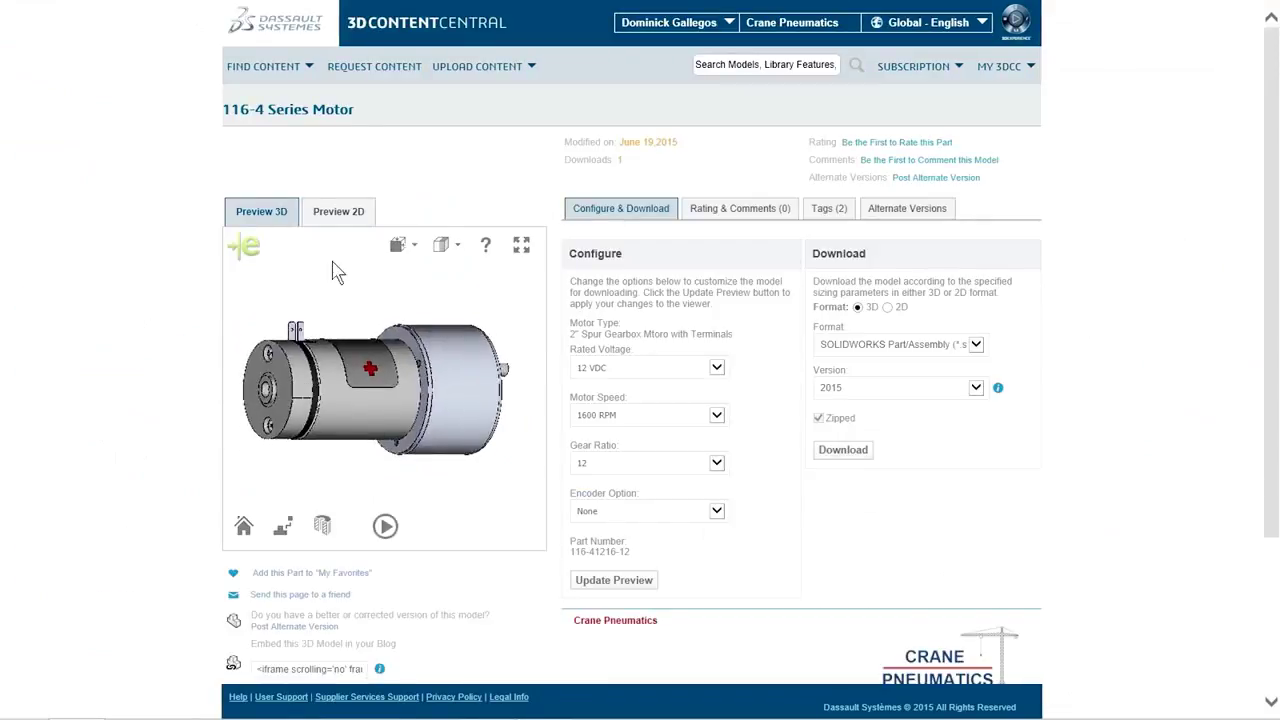
Configure 24 VDC, 3200 RPM, gear ratio 48 and 100-count encoder, then download.
{"action": "left_click", "coordinate": [702, 371]}
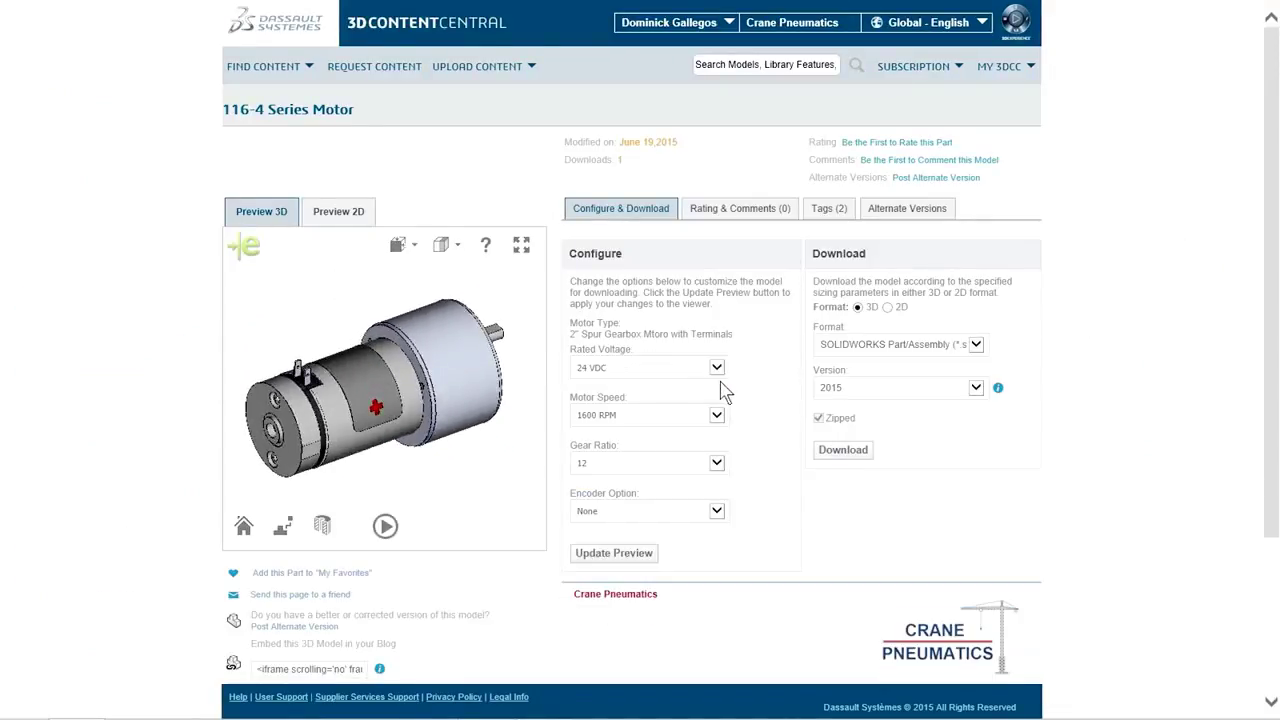
{"action": "left_click", "coordinate": [718, 417]}
{"action": "left_click", "coordinate": [722, 435]}
{"action": "left_click", "coordinate": [717, 463]}
{"action": "left_click", "coordinate": [720, 494]}
{"action": "left_click", "coordinate": [718, 512]}
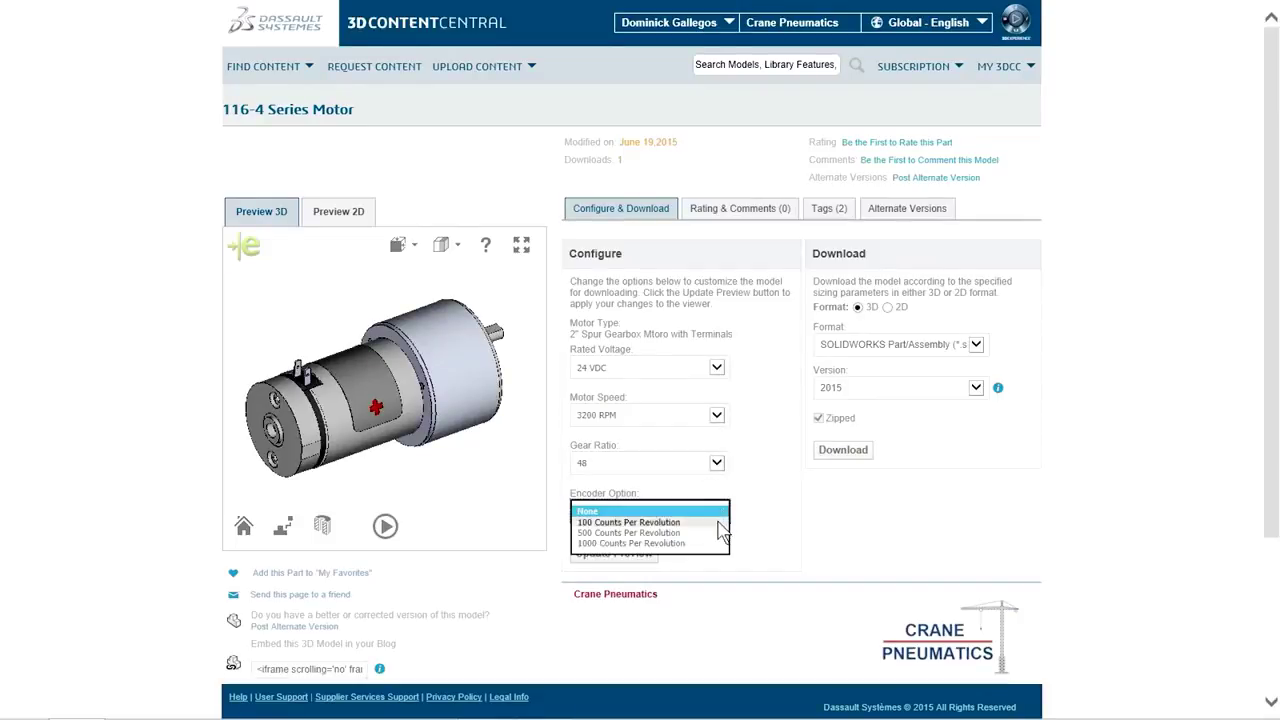
{"action": "left_click", "coordinate": [650, 556]}
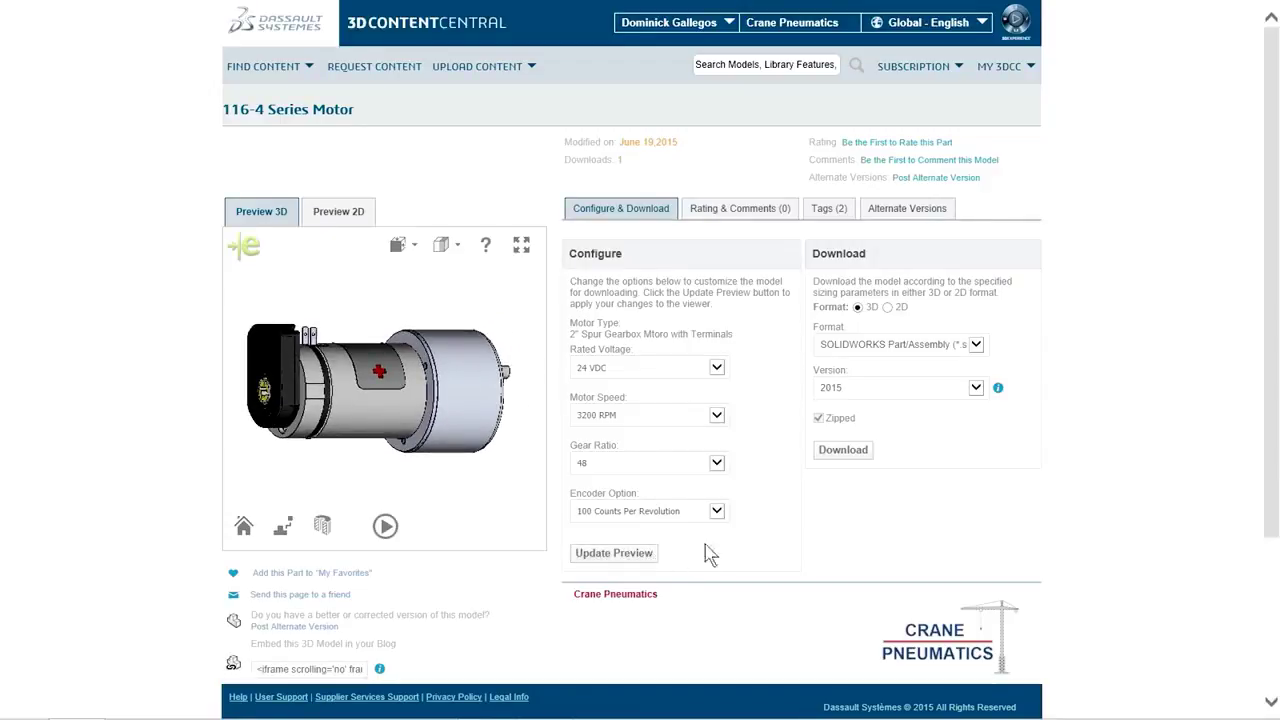
{"action": "left_click", "coordinate": [865, 455]}
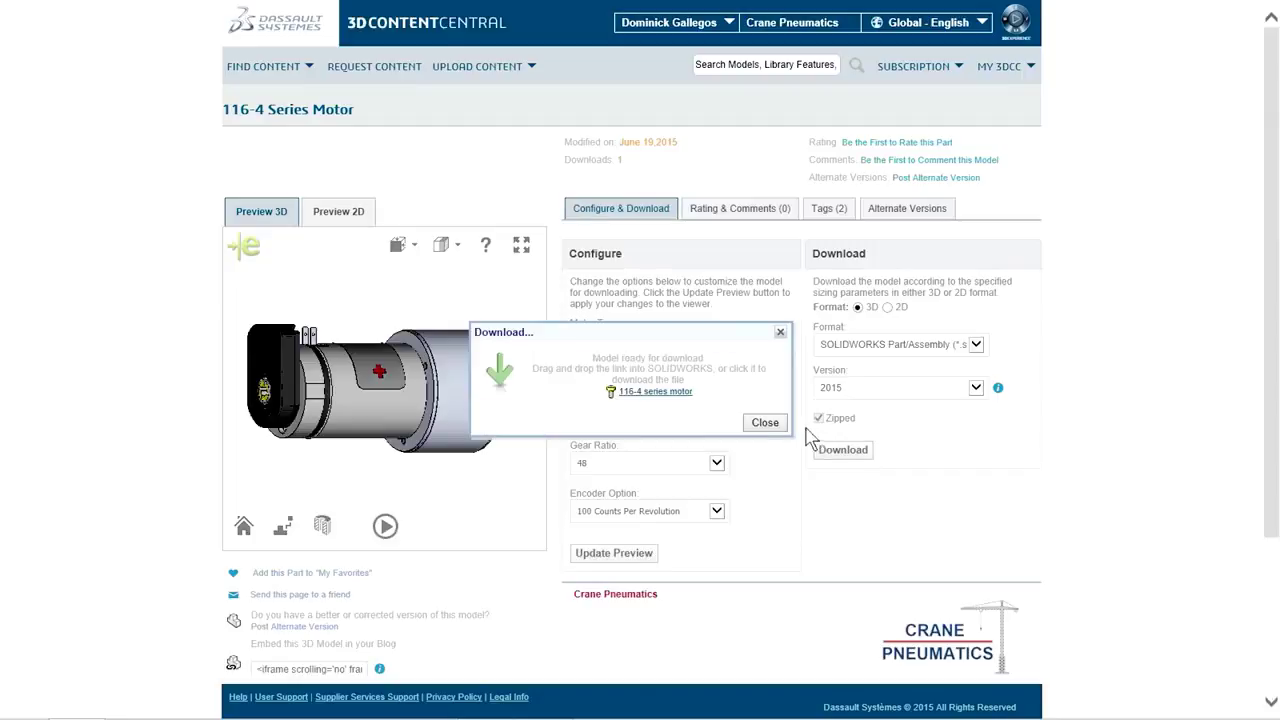
{"action": "left_click_drag", "start_coordinate": [688, 398], "coordinate": [137, 565]}
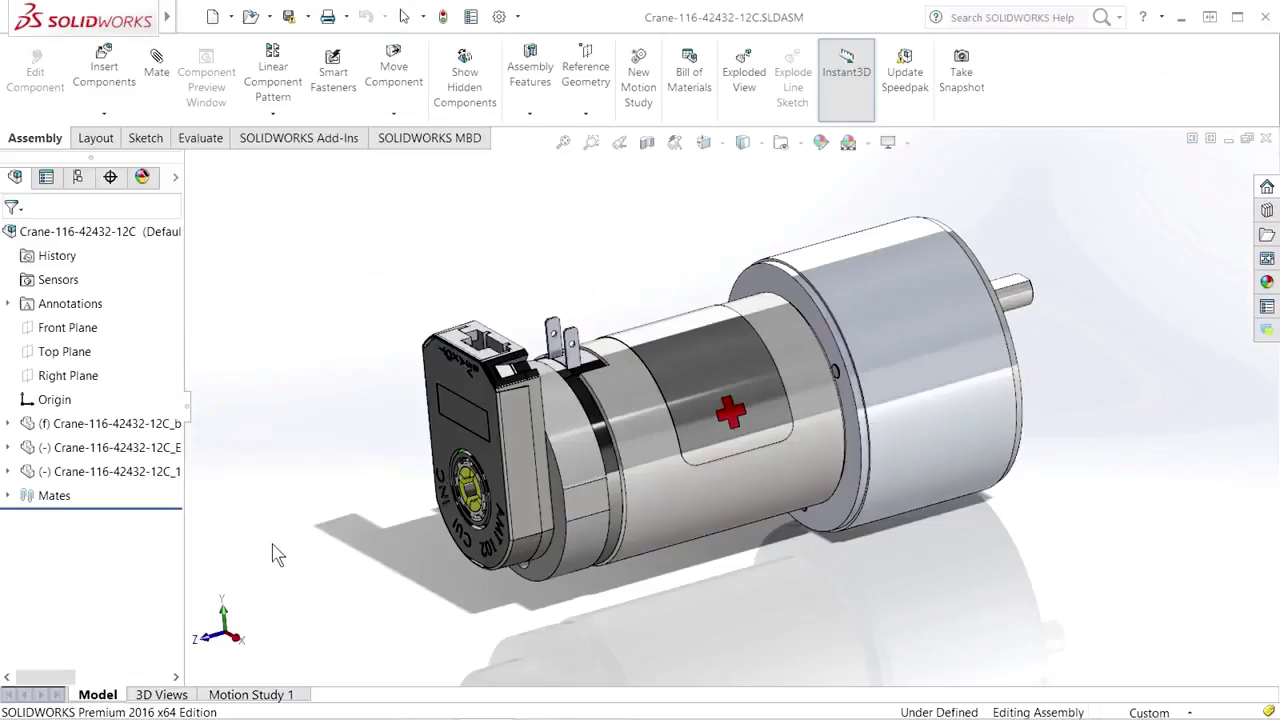
{"action": "mouse_move", "coordinate": [277, 556]}
{"action": "middle_mouse_down"}
{"action": "mouse_move", "coordinate": [289, 537]}
{"action": "mouse_move", "coordinate": [434, 563]}
{"action": "mouse_move", "coordinate": [277, 560]}
{"action": "mouse_move", "coordinate": [286, 586]}
{"action": "middle_mouse_up"}
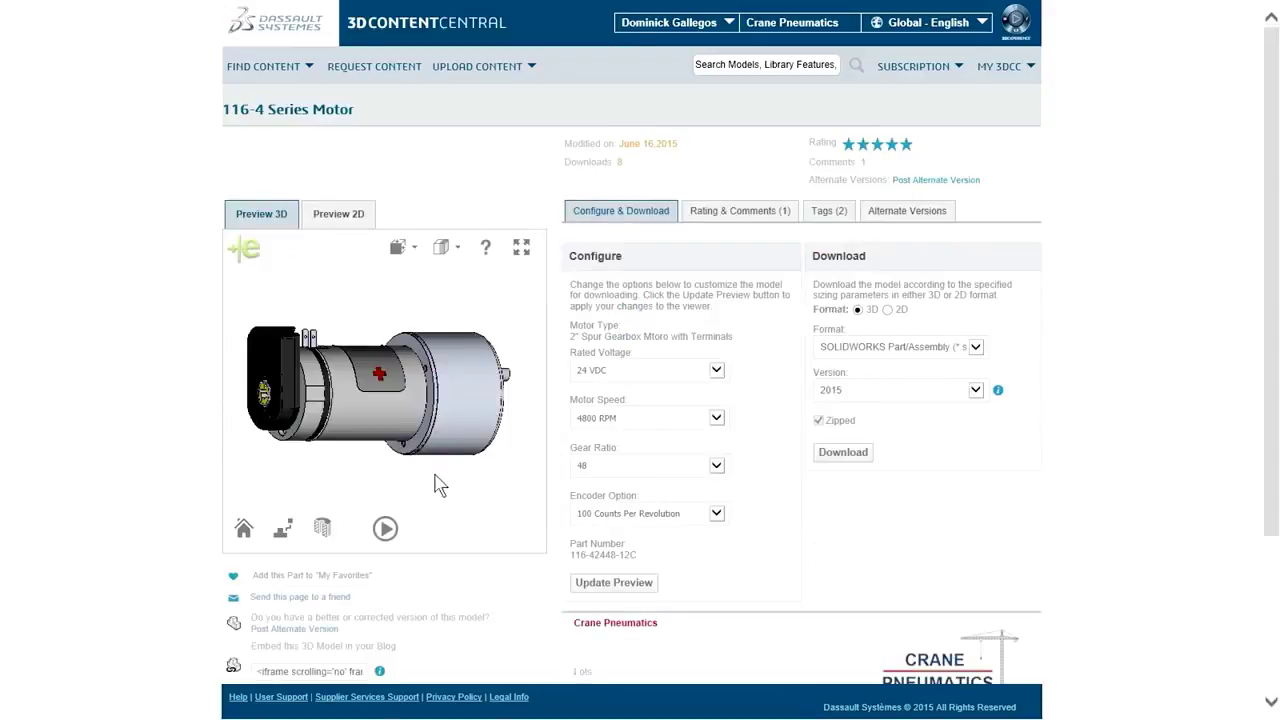
{"action": "left_click_drag", "start_coordinate": [435, 484], "coordinate": [465, 522]}
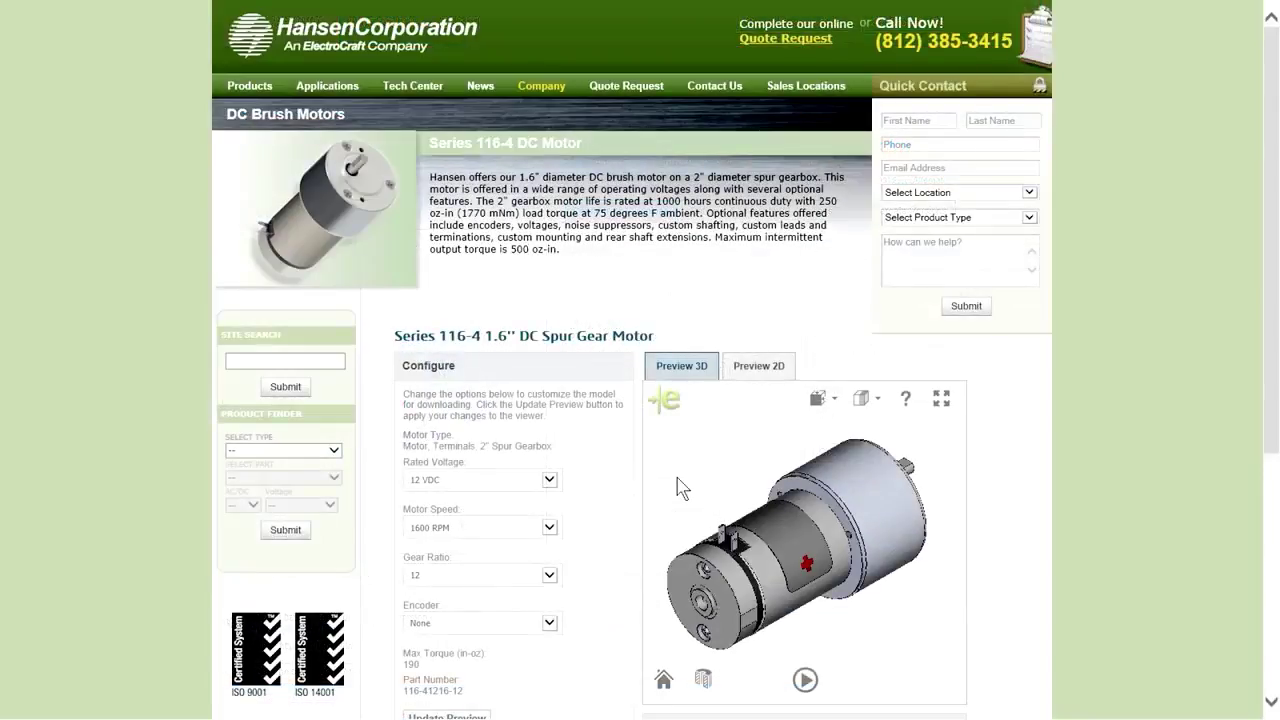
Rotate the Hansen motor preview and set 24 VDC, 4800 RPM and gear ratio 48.
{"action": "mouse_move", "coordinate": [680, 486]}
{"action": "left_mouse_down"}
{"action": "mouse_move", "coordinate": [680, 523]}
{"action": "mouse_move", "coordinate": [696, 473]}
{"action": "left_mouse_up"}
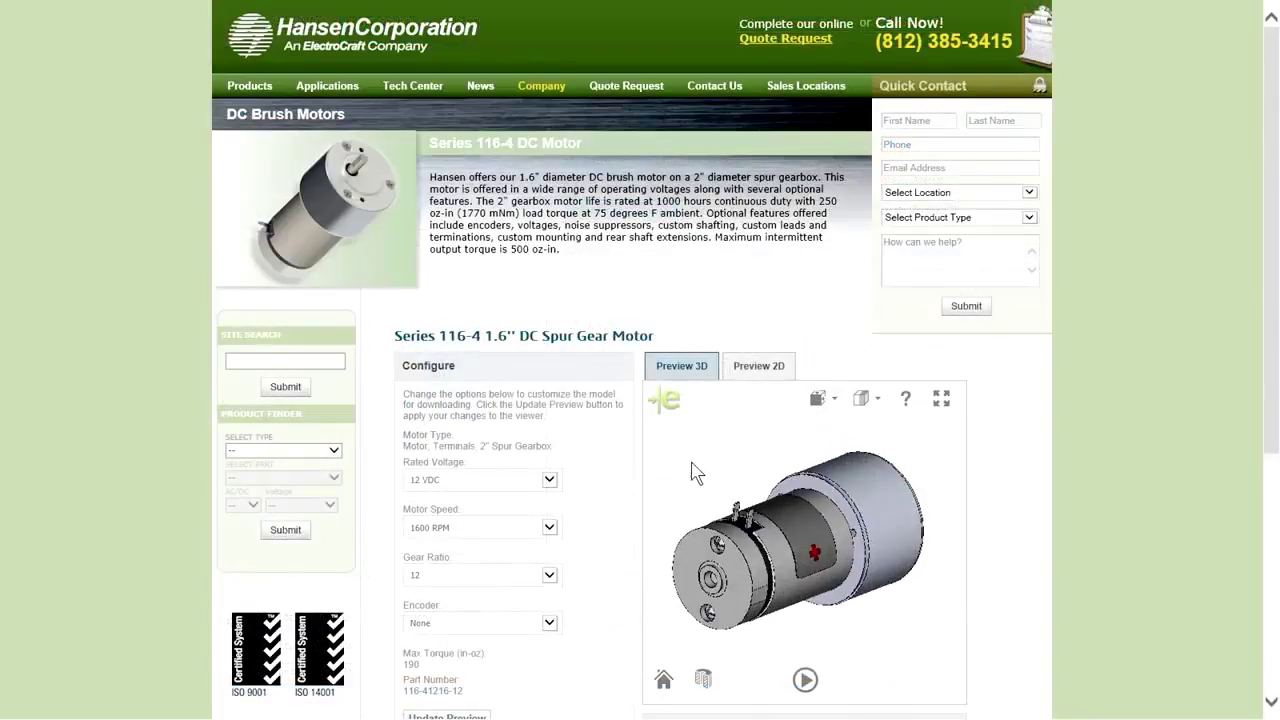
{"action": "left_click", "coordinate": [552, 482]}
{"action": "left_click", "coordinate": [550, 528]}
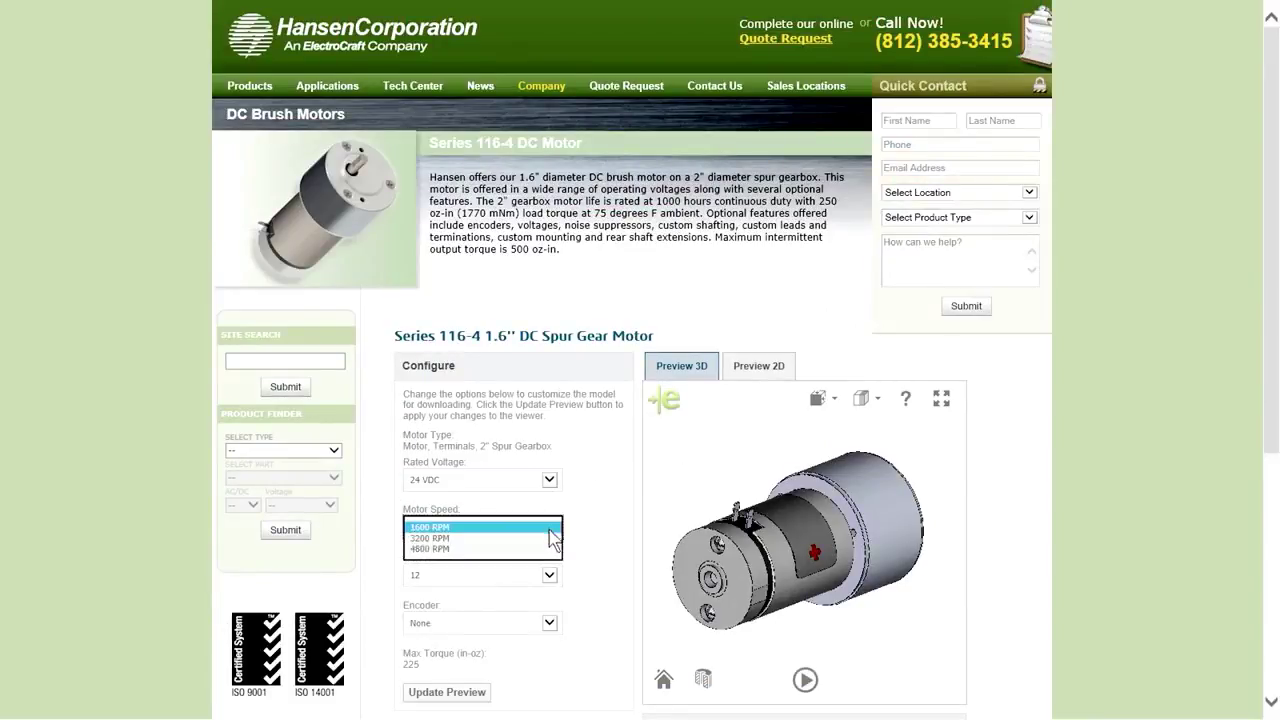
{"action": "left_click", "coordinate": [548, 548]}
{"action": "left_click", "coordinate": [550, 578]}
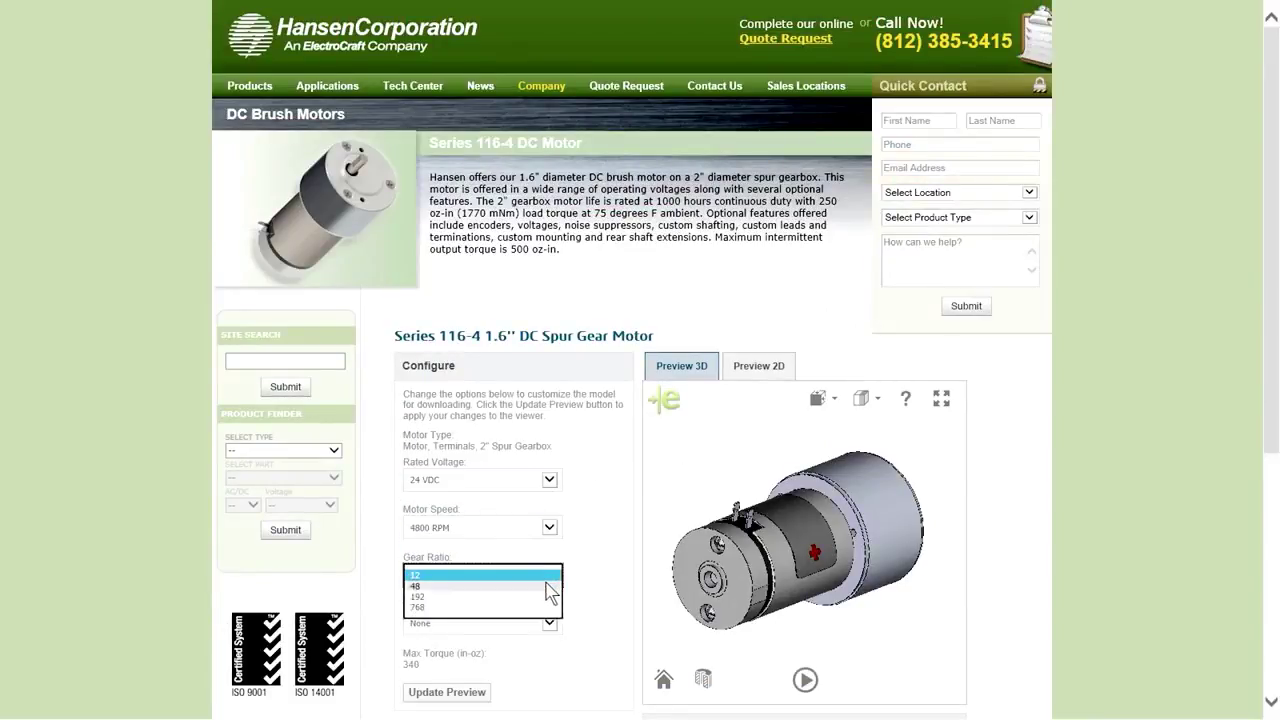
{"action": "left_click", "coordinate": [550, 623]}
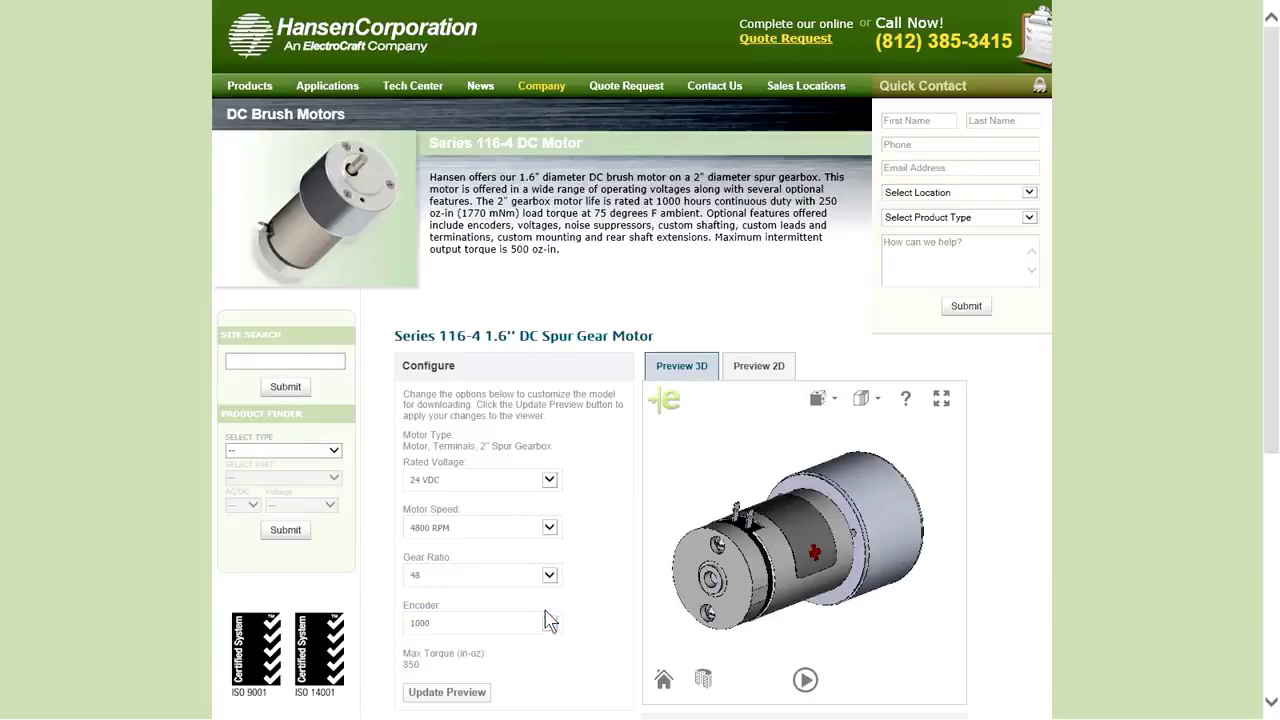